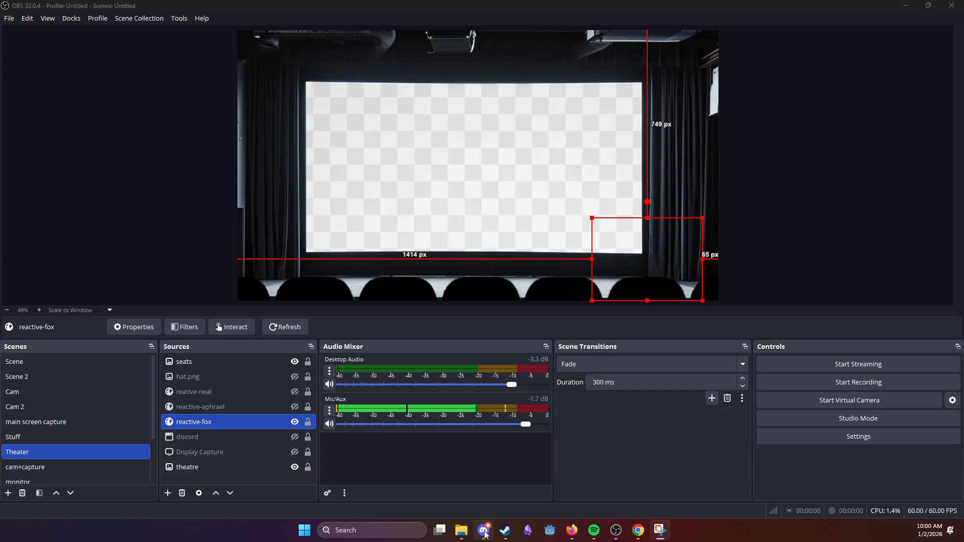
Step: Switch to Discord and join the studio voice channel in the server
mouse_move(485, 535)
click(488, 397)
click(531, 318)
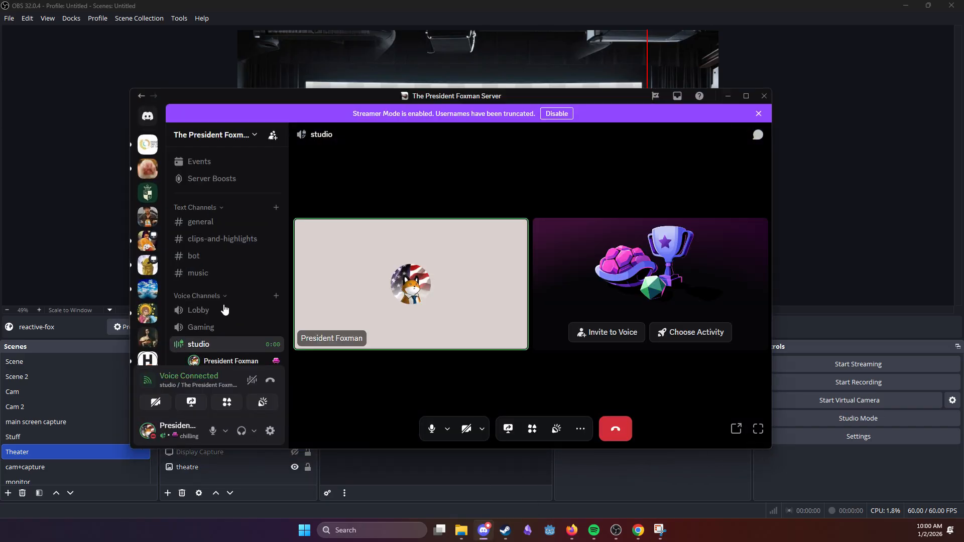
click(727, 96)
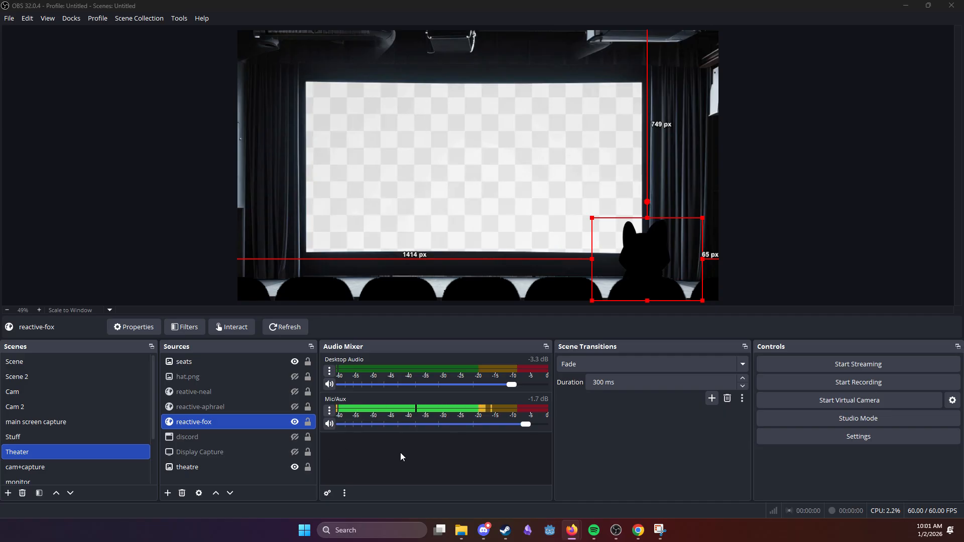
Step: Open the Reactive by FugiTech site in Chrome and authorize Reactive Images to access the Discord account
mouse_move(639, 532)
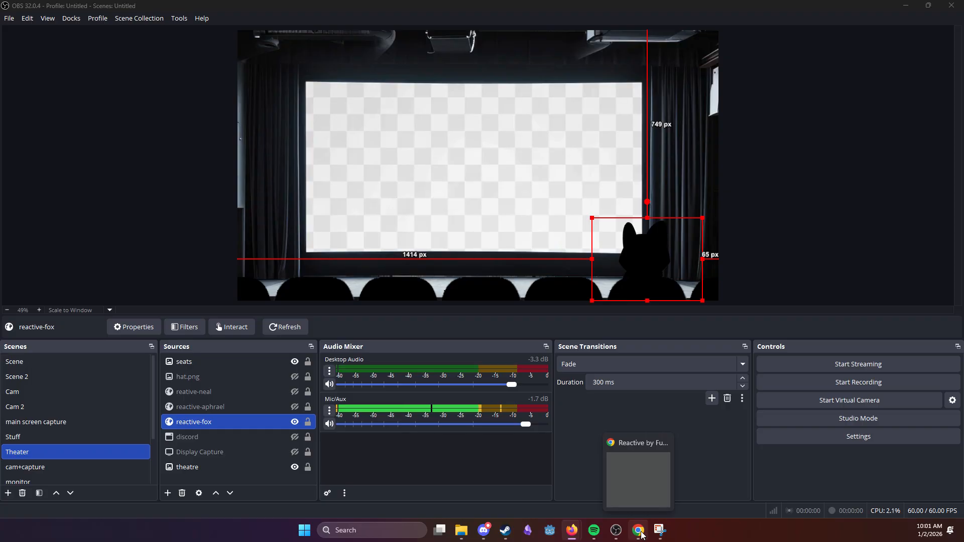
click(639, 531)
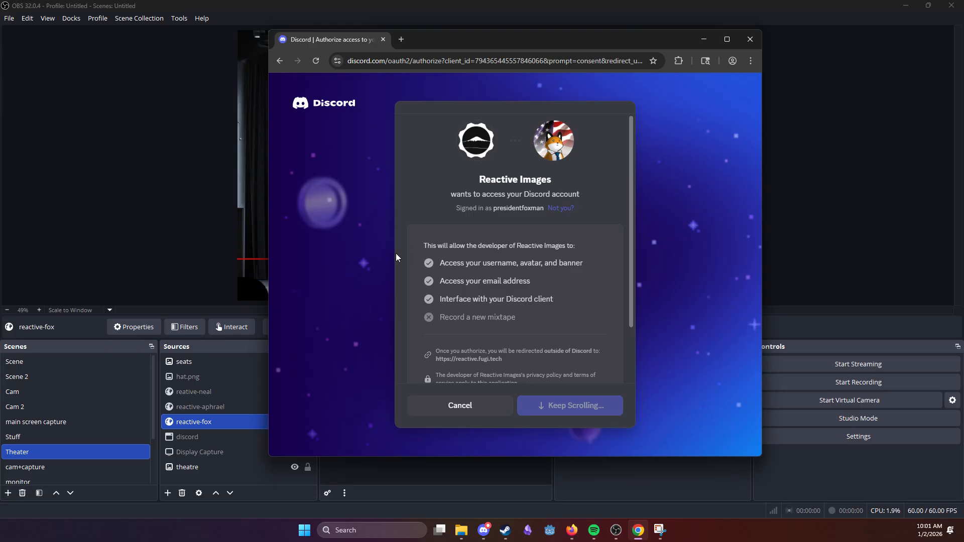
scroll(586, 311, down, 3)
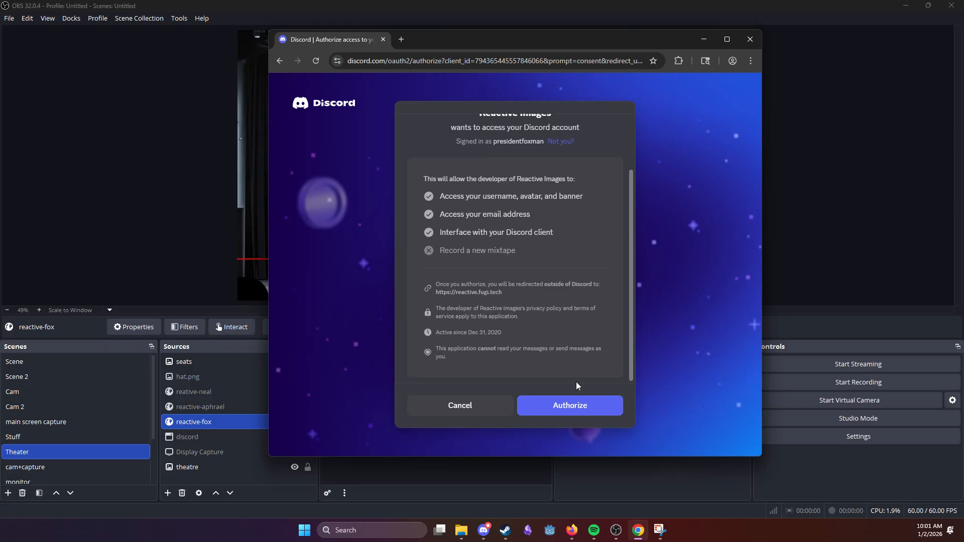
click(576, 406)
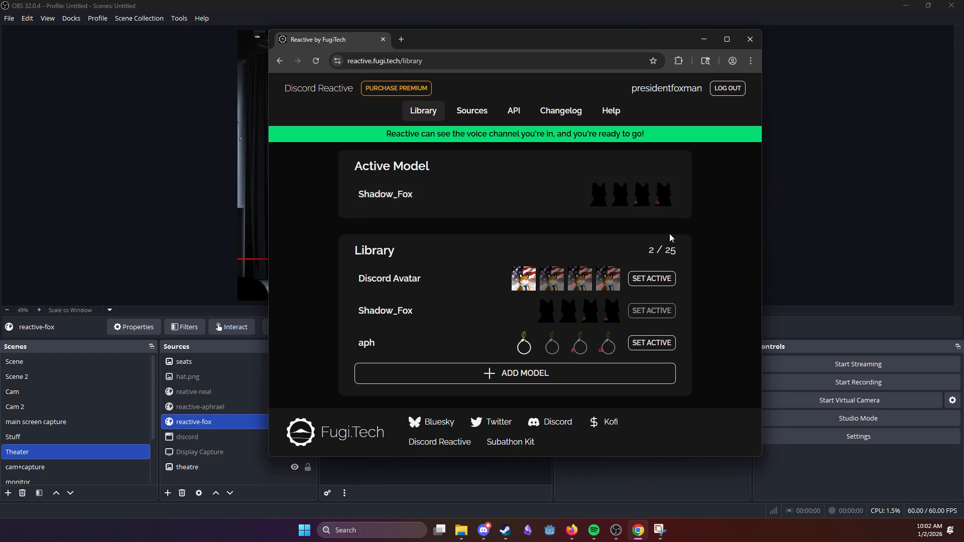
Step: Try Discord Avatar as the active model, then make Shadow_Fox active again
click(651, 279)
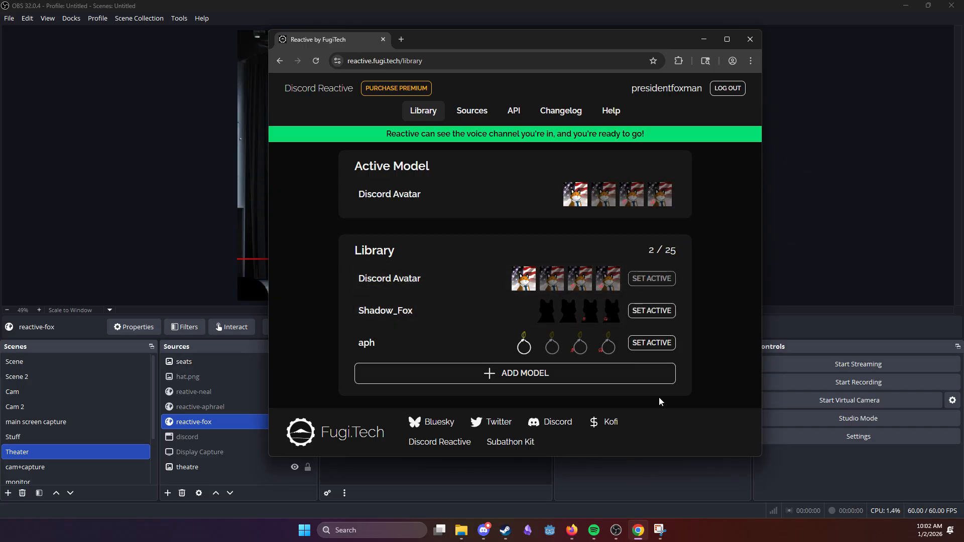
drag(656, 48, 691, 372)
click(643, 340)
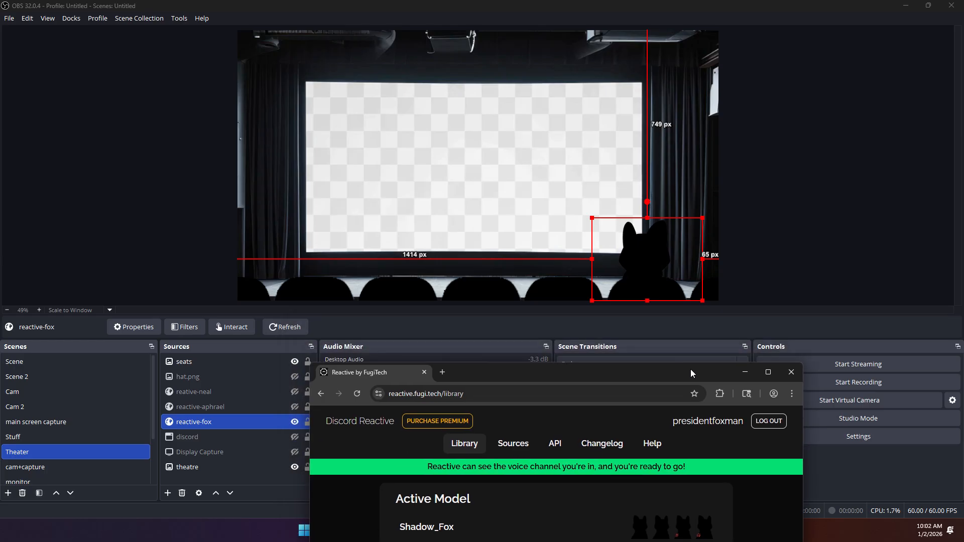
Step: Nudge the reactive-fox source slightly upward in the OBS preview, to about 725 px from the canvas top, and return to the Reactive library
mouse_move(693, 226)
mouse_down()
mouse_move(695, 122)
mouse_move(696, 220)
mouse_up()
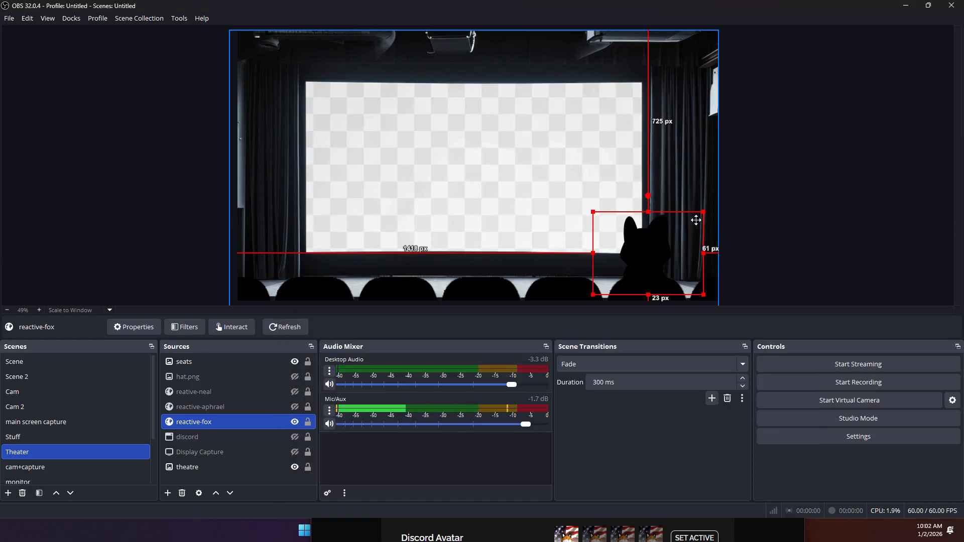
click(729, 535)
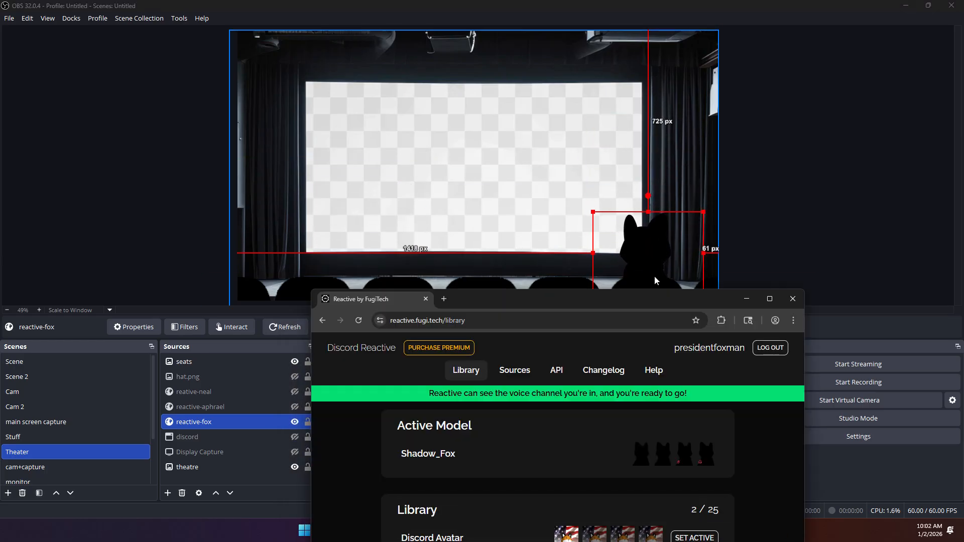
drag(682, 300, 707, 76)
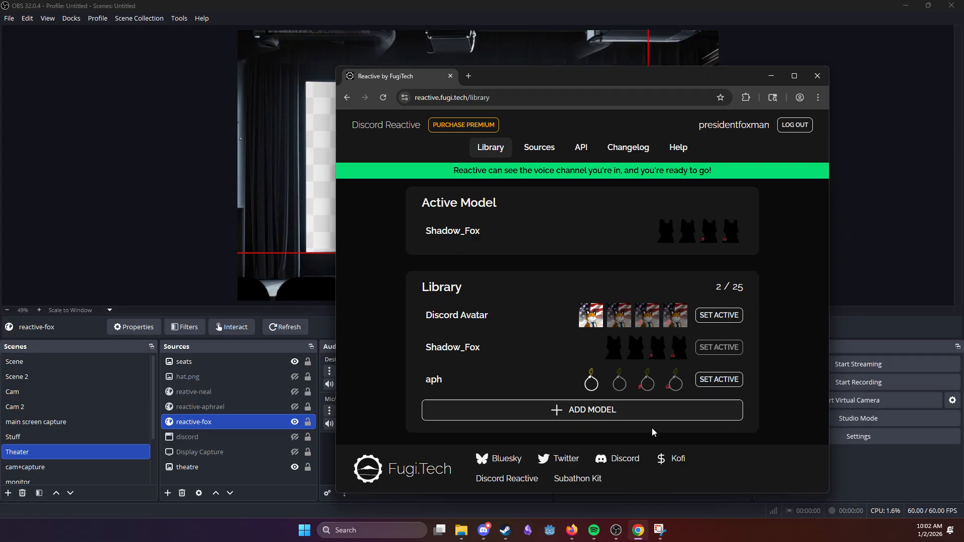
Step: Create a new model in the library with hat.png from Downloads as its Speaking image
click(650, 410)
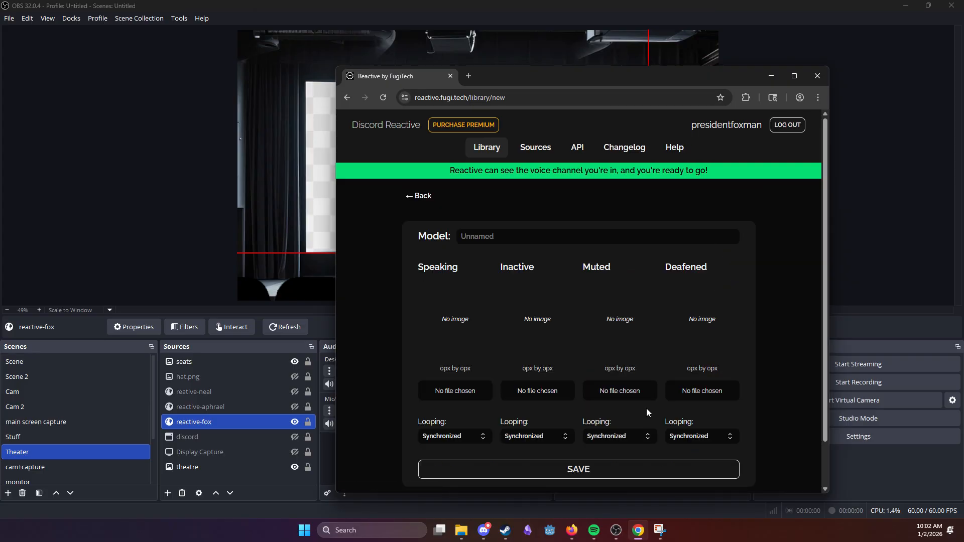
click(456, 396)
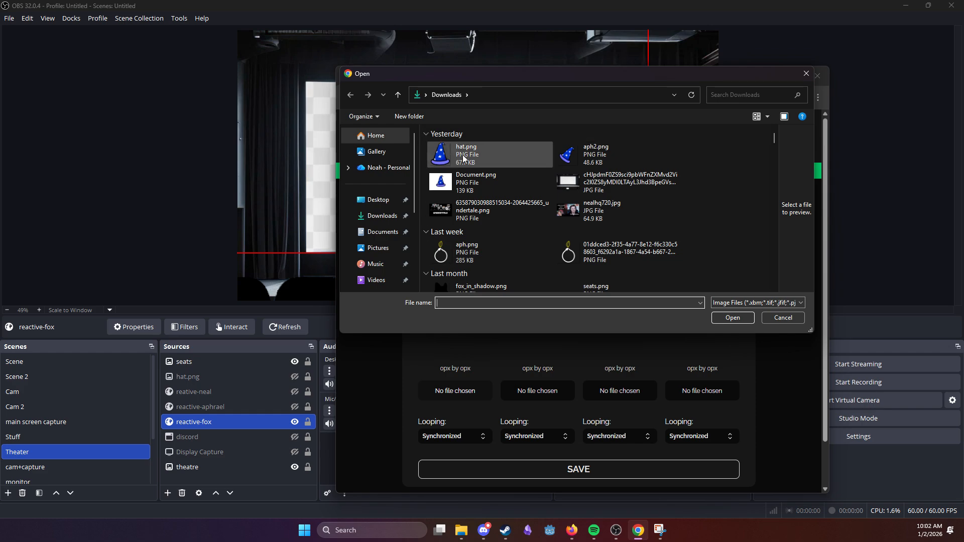
click(478, 165)
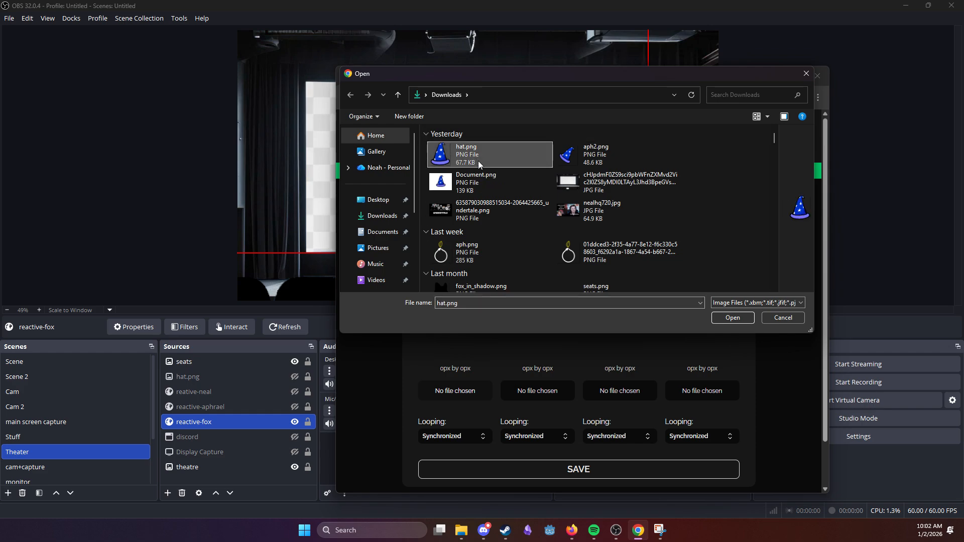
click(732, 318)
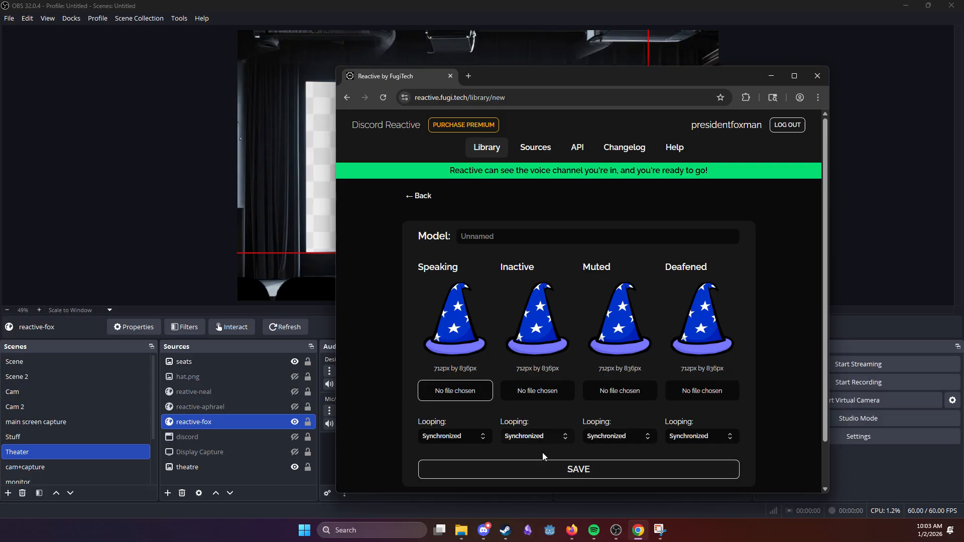
Step: Name the new model "hat" and save it to the library
click(551, 474)
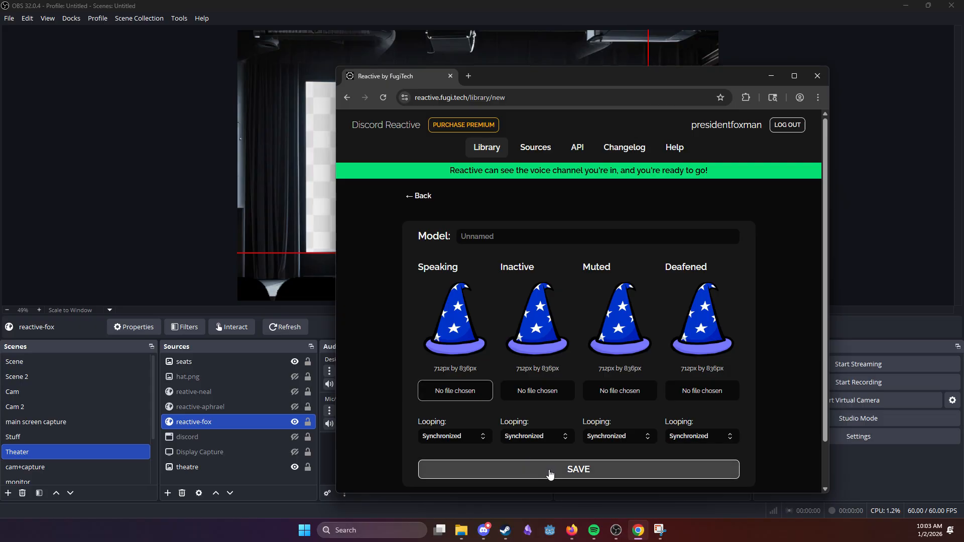
click(517, 235)
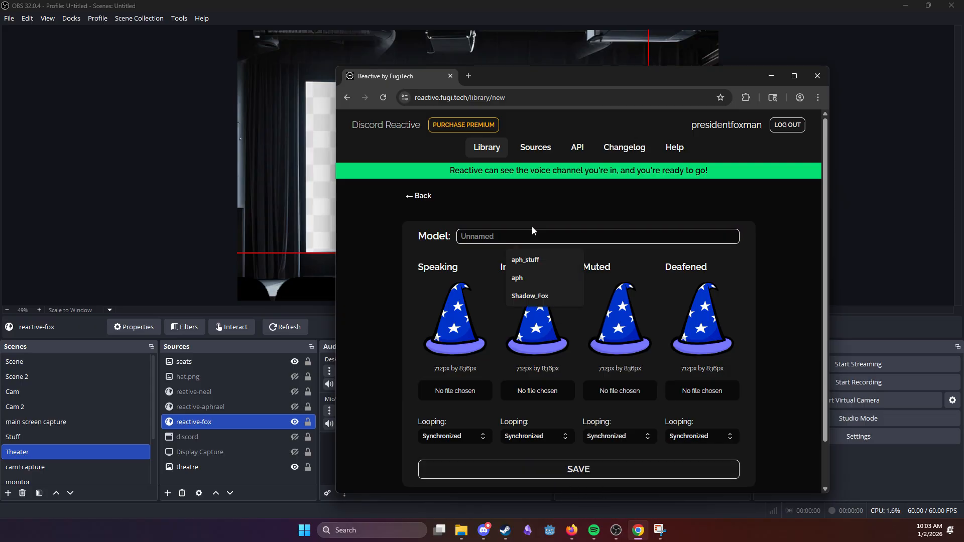
text(hot)
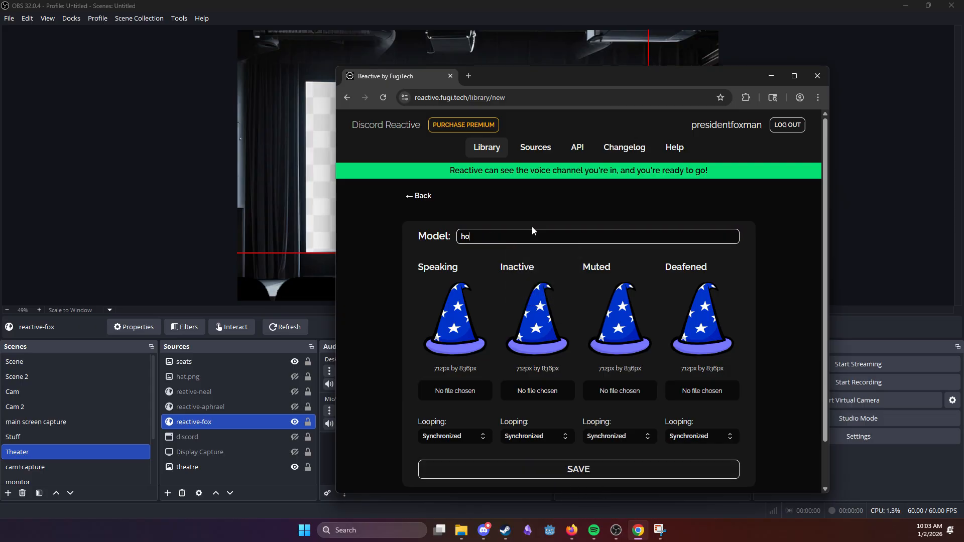
key(BackSpace)
key(BackSpace)
text(at)
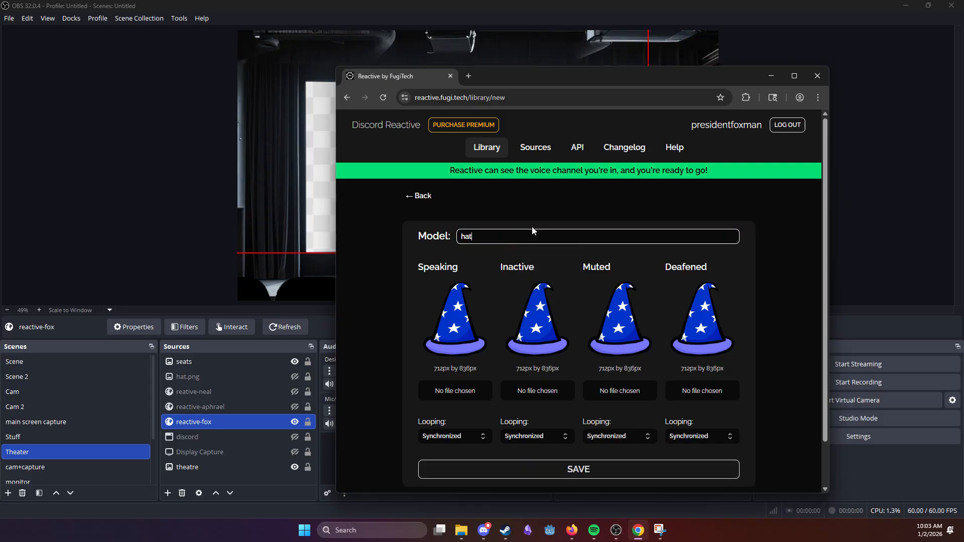
click(510, 469)
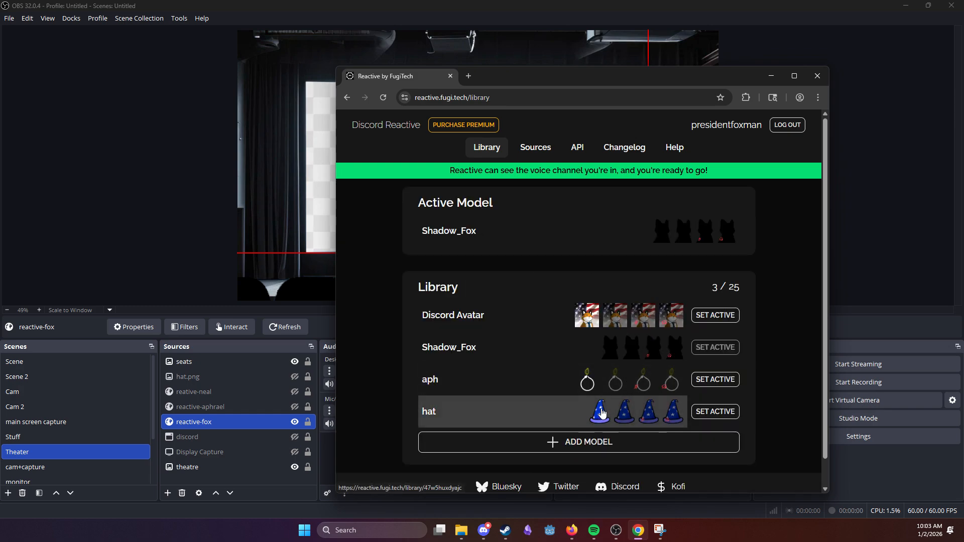
Step: Test the Discord Avatar and hat models with the OBS preview, leaving Discord Avatar as the active model
click(715, 315)
drag(709, 77, 724, 336)
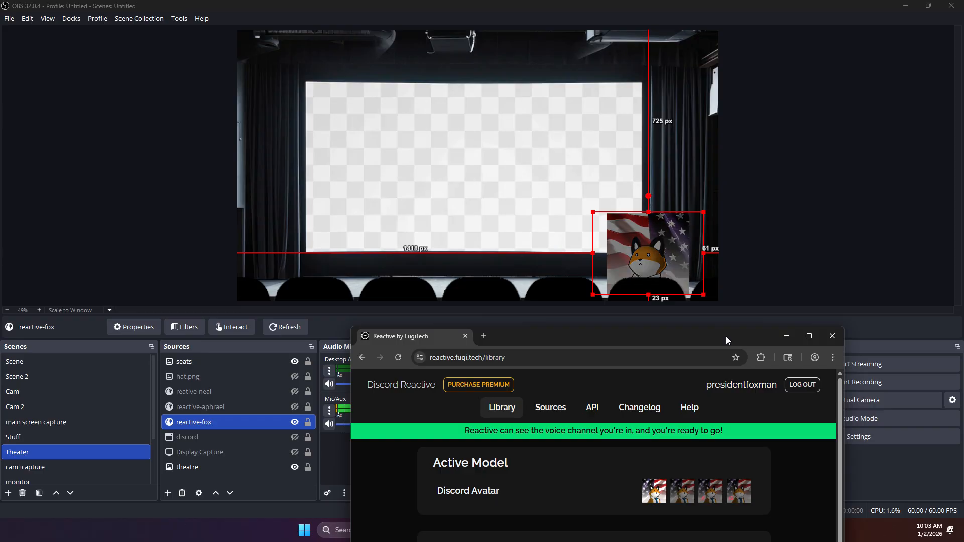
drag(725, 336, 737, 65)
click(767, 443)
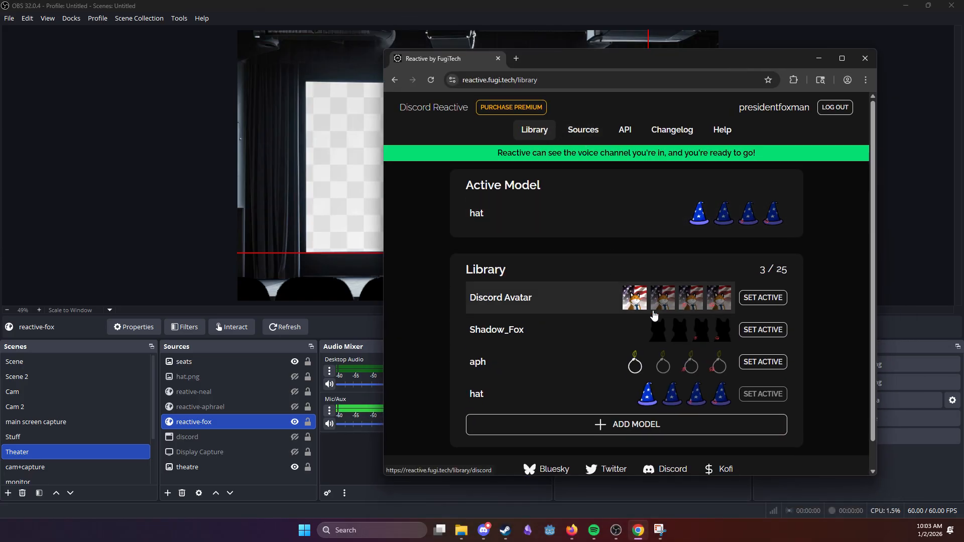
click(768, 300)
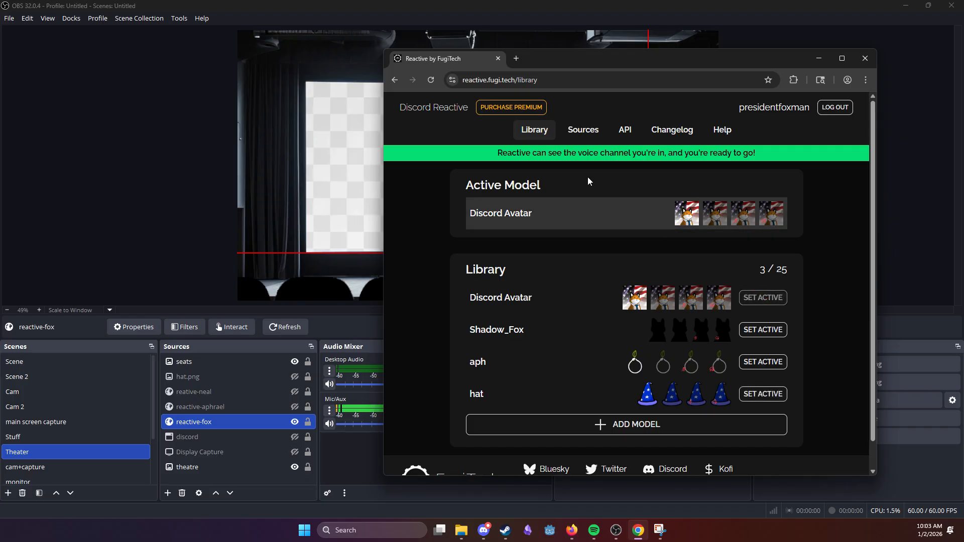
Step: Review the Speaking Animation options for Basic Sources and copy the source URL of the signed-in account
click(580, 132)
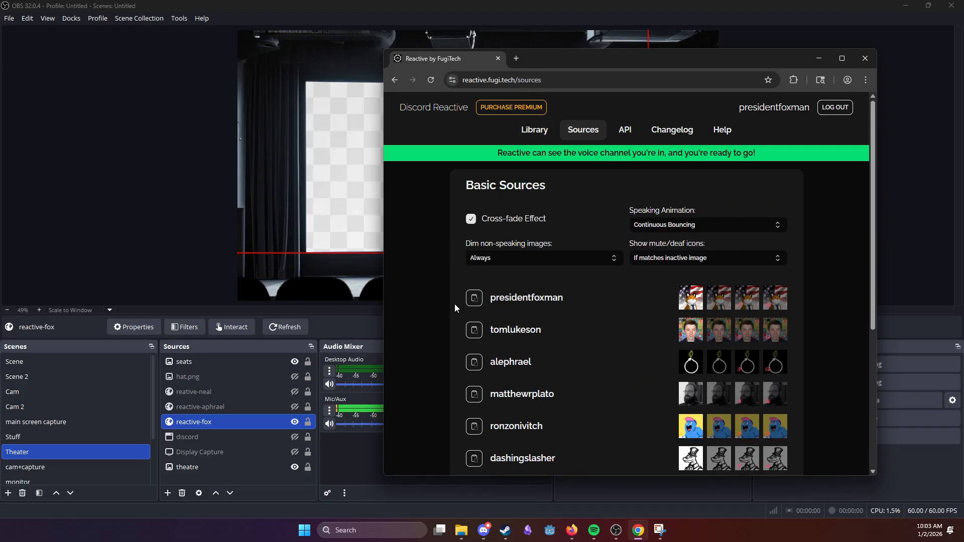
click(670, 227)
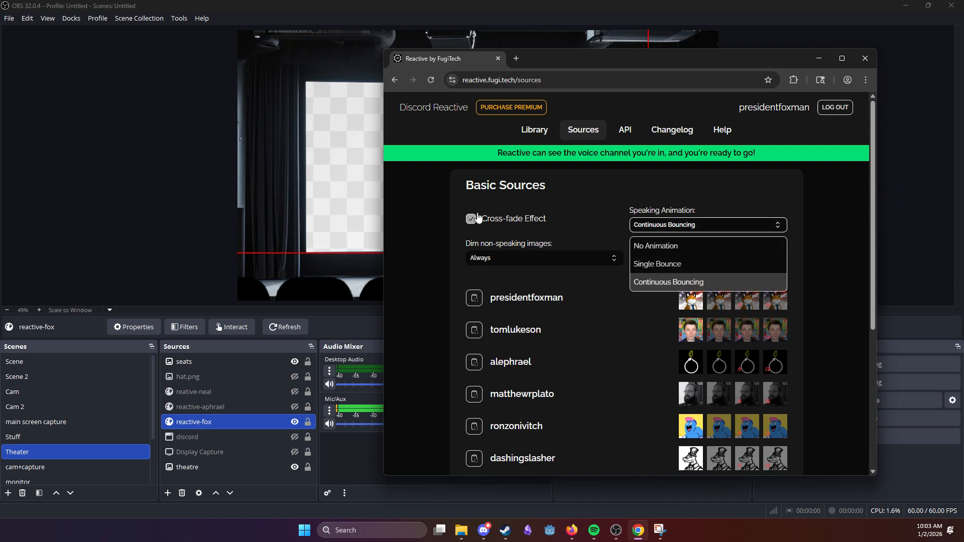
click(450, 224)
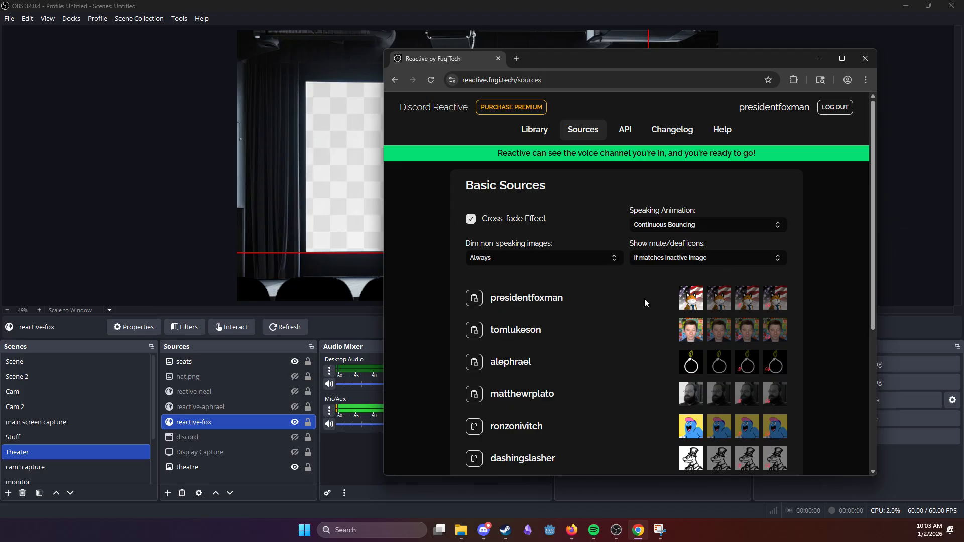
click(474, 300)
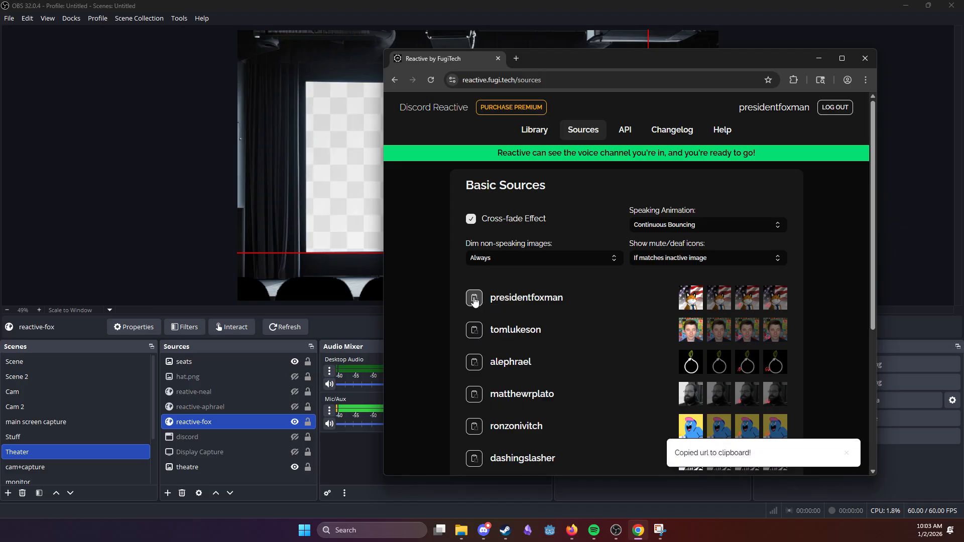
click(818, 58)
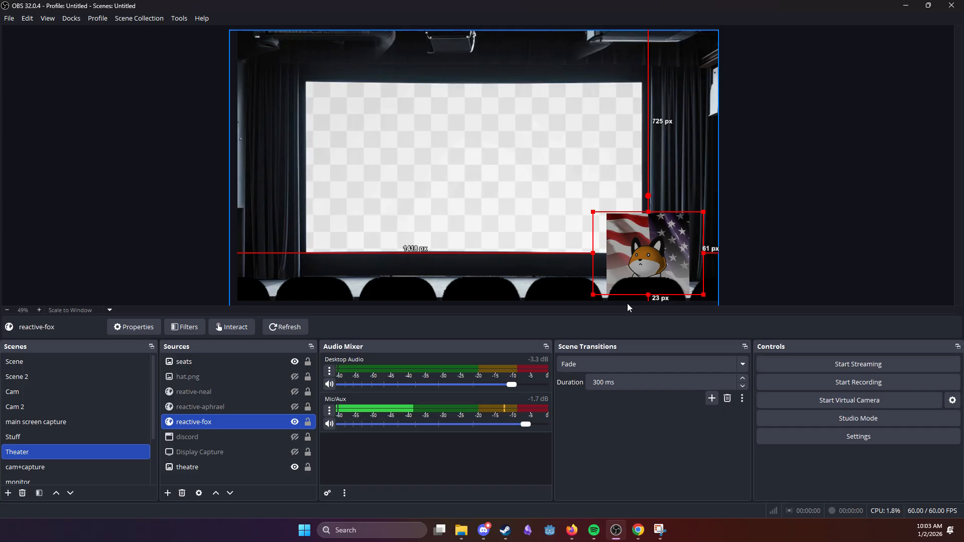
Step: Hide the reactive-fox source in OBS and create a new browser source named reactive-test in the Theater scene
click(295, 422)
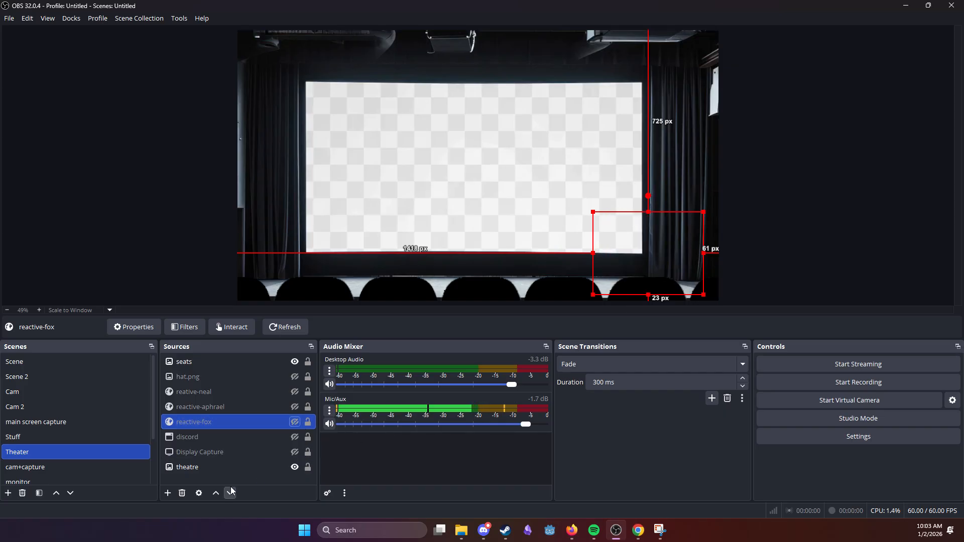
click(167, 495)
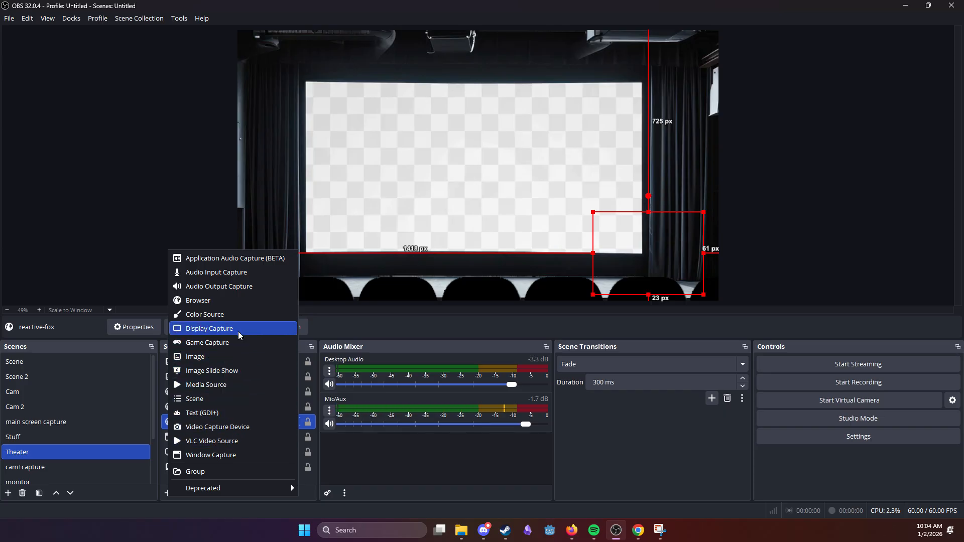
click(240, 300)
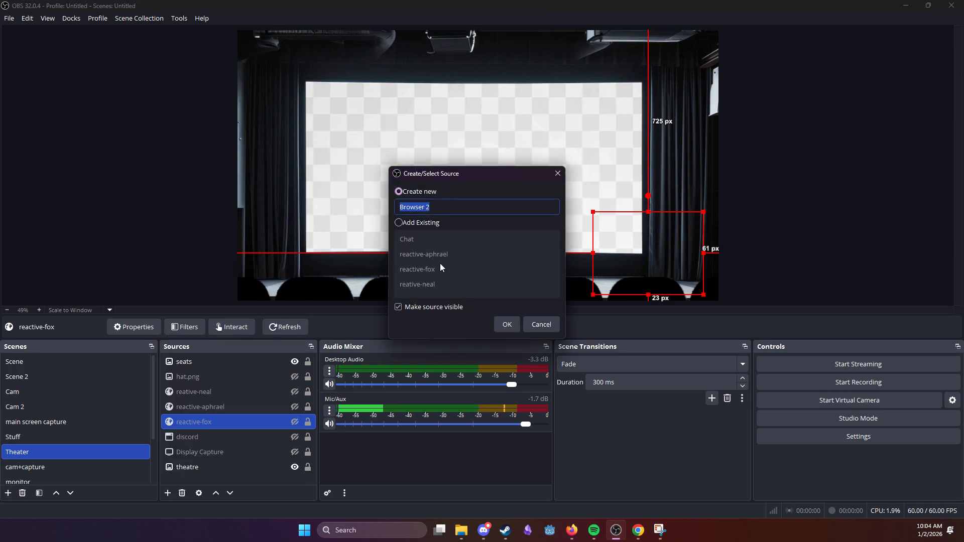
text(re)
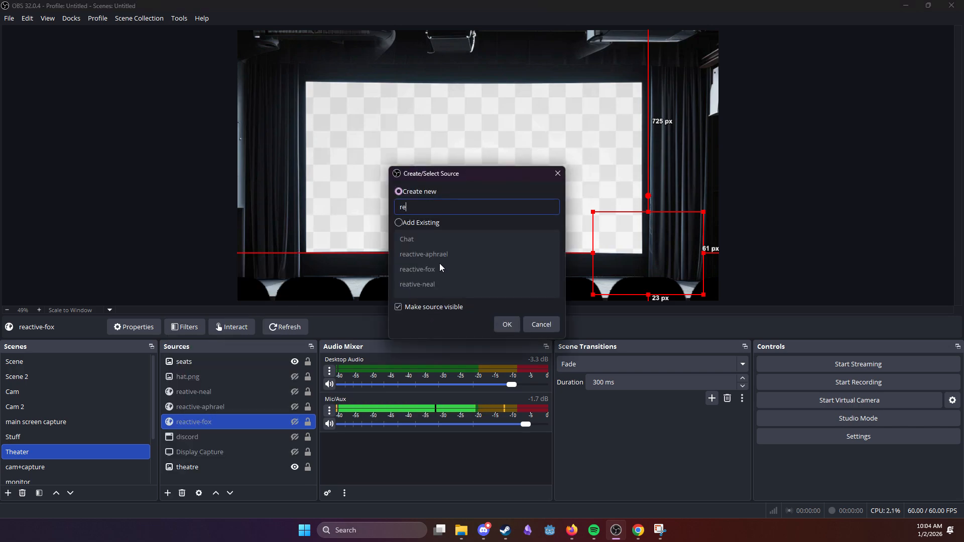
text(active-)
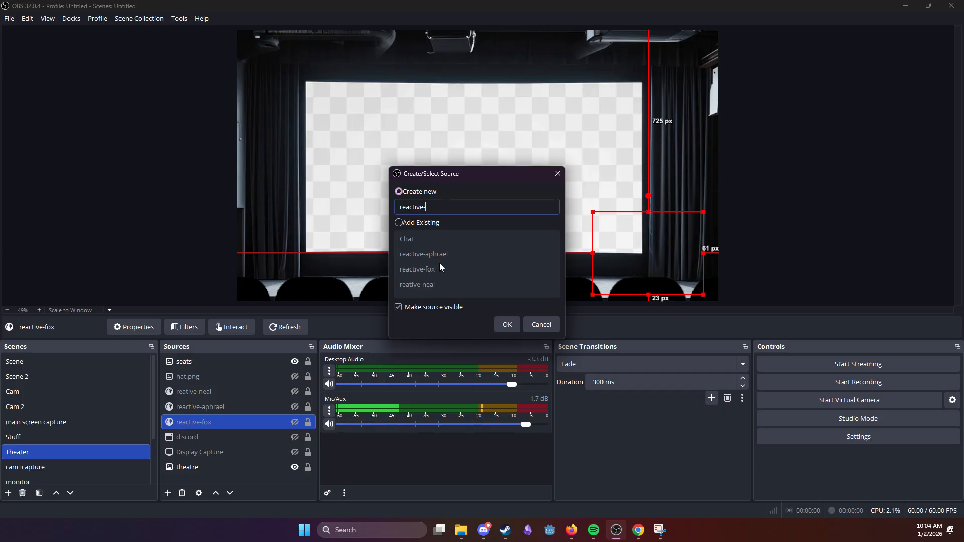
text(test)
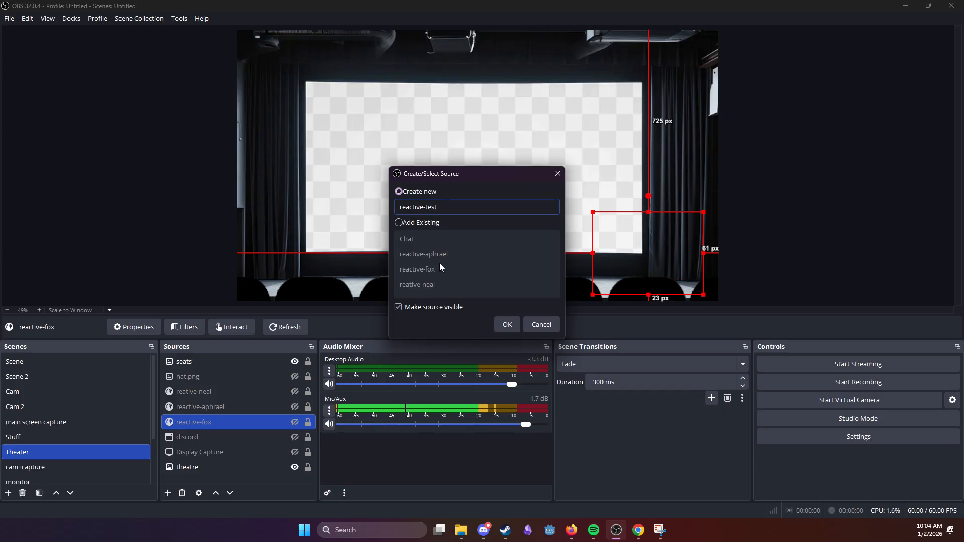
click(507, 324)
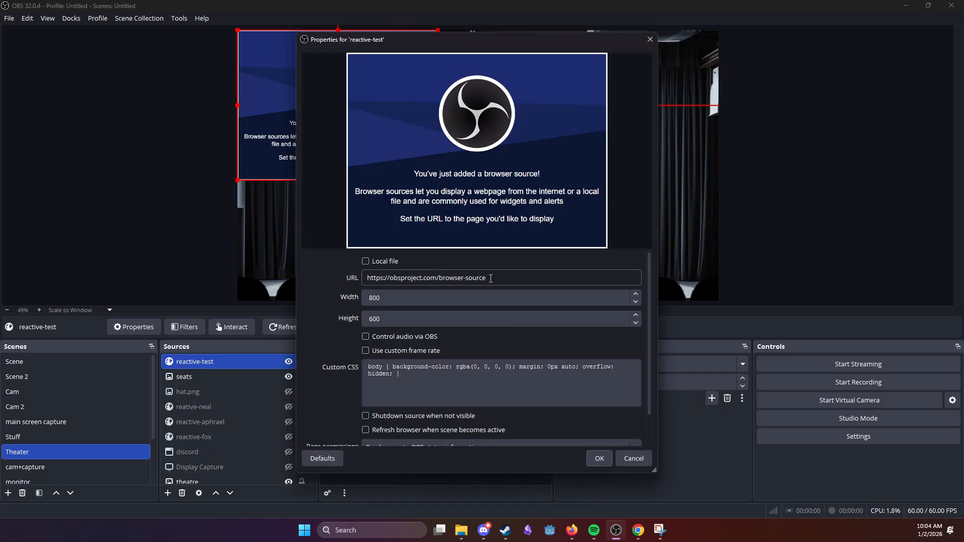
Step: Close the reactive-test properties, remove that browser source from the Theater scene and show the reactive-fox source
drag(486, 278, 377, 278)
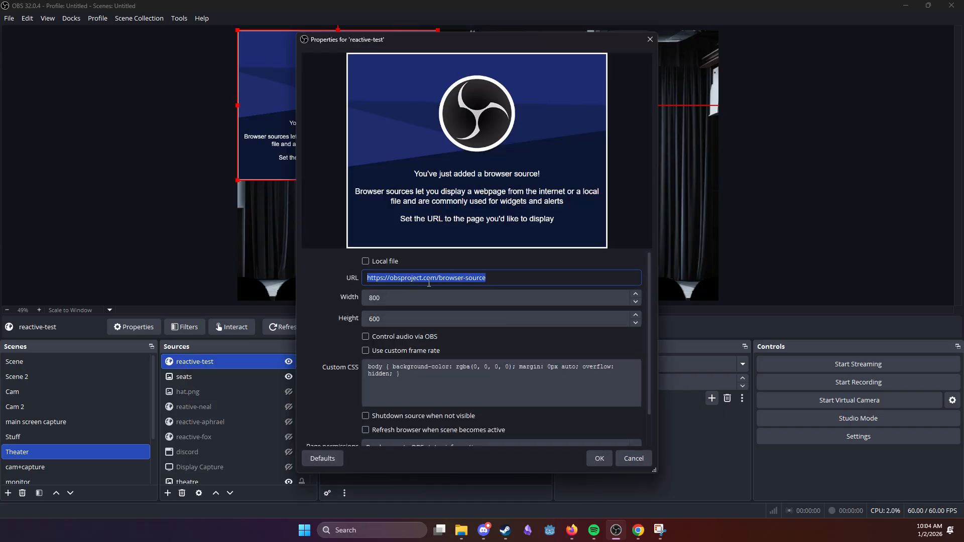
click(600, 459)
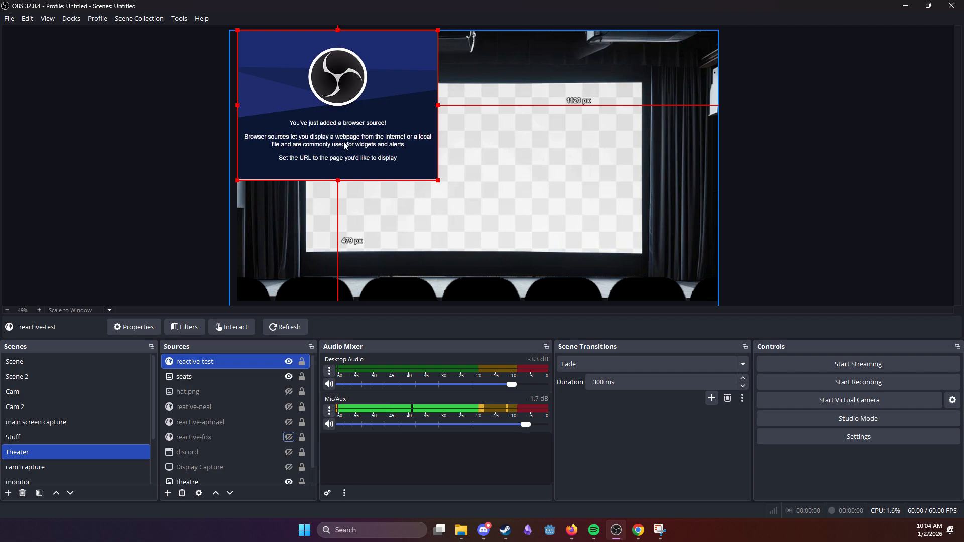
click(251, 360)
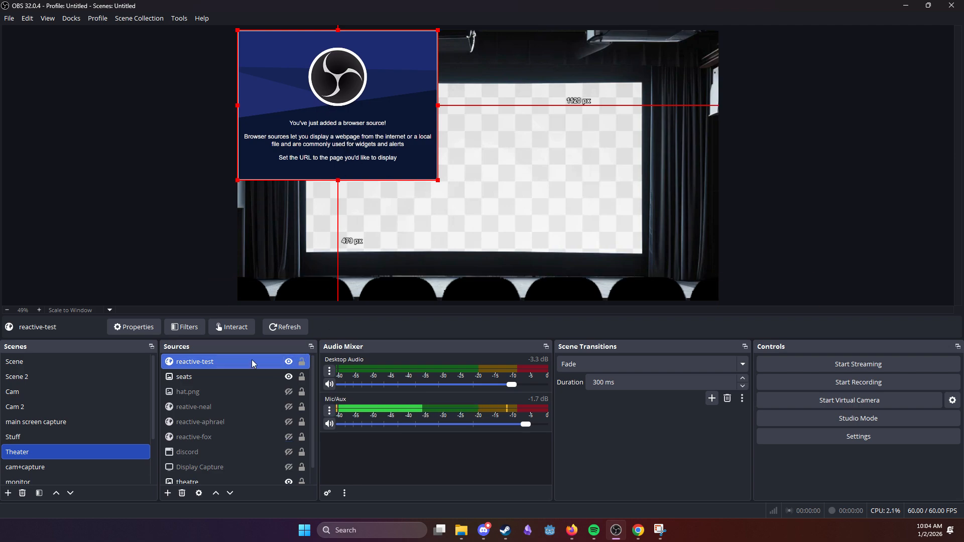
key(Delete)
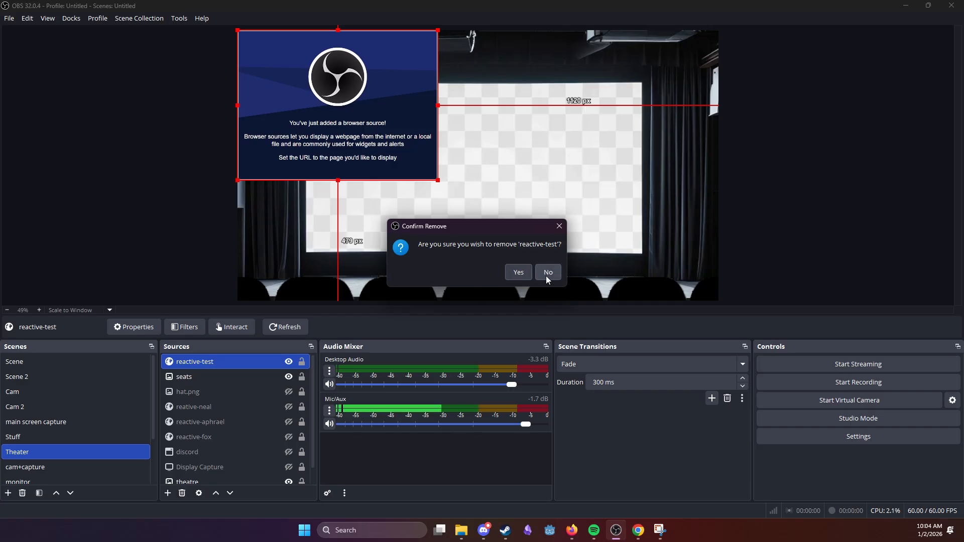
click(519, 271)
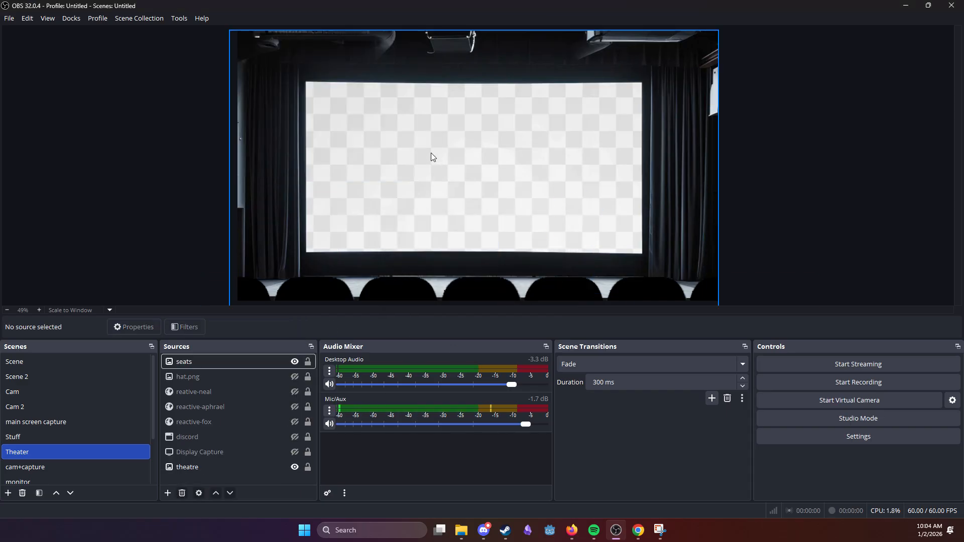
click(295, 422)
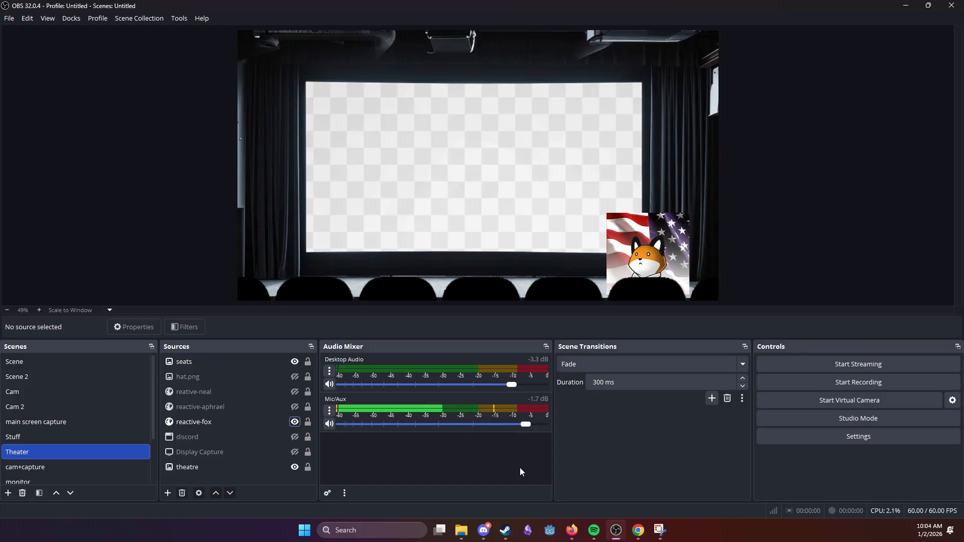
Step: Switch to the Discord Reactive page in Chrome and copy the source URL of the second member under Basic Sources
click(640, 534)
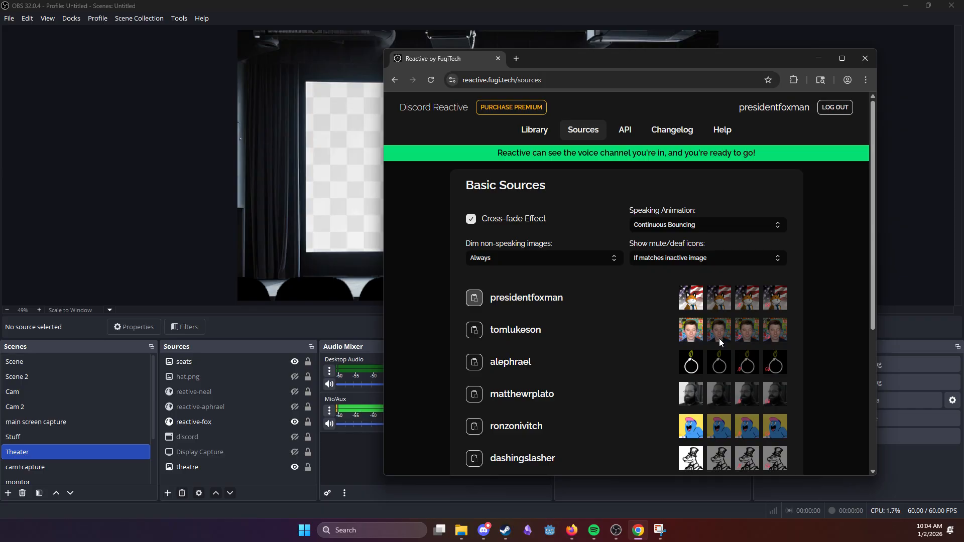
scroll(647, 304, down, 2)
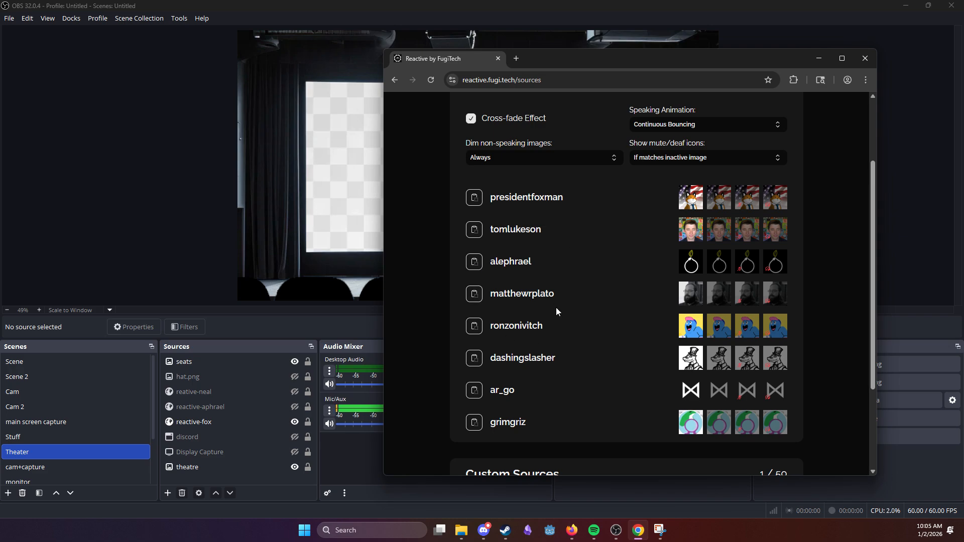
click(474, 230)
scroll(624, 357, down, 3)
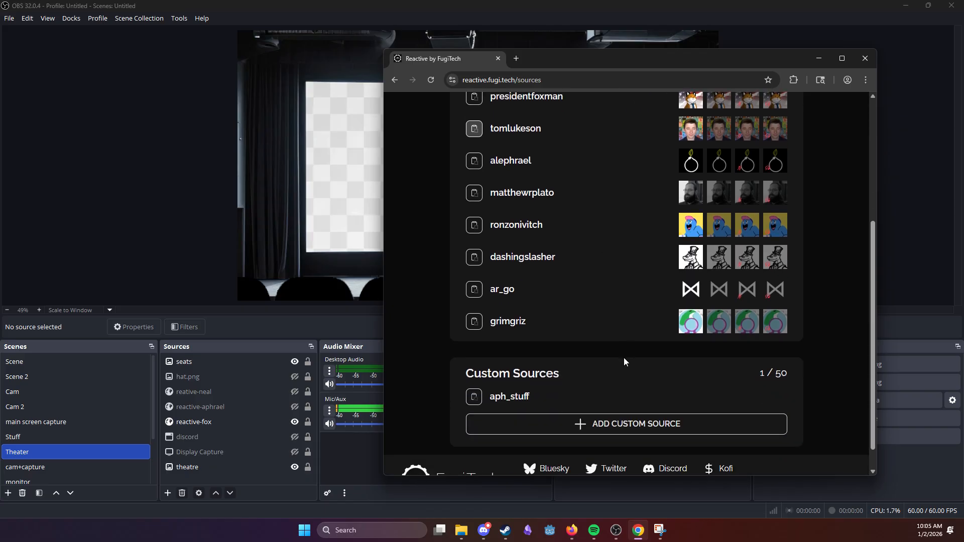
scroll(594, 360, up, 5)
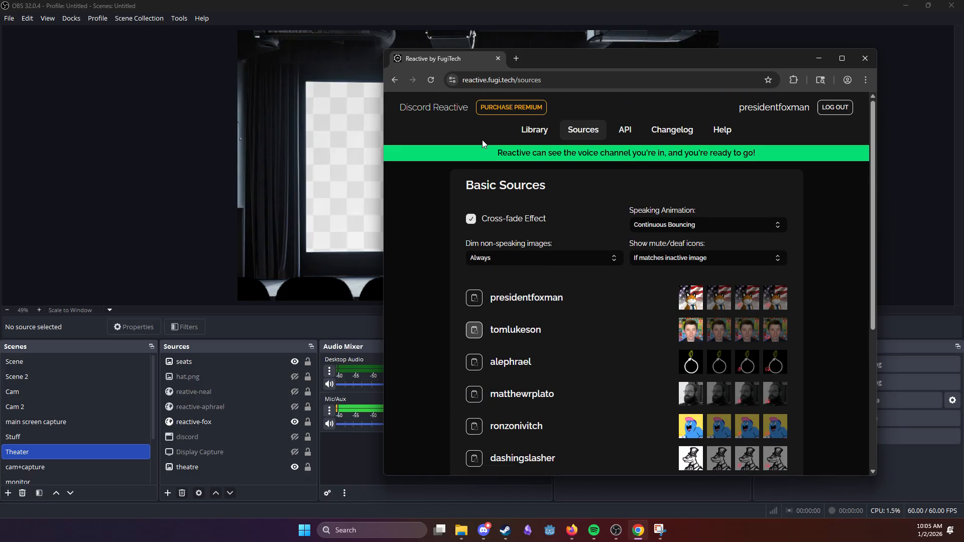
Step: Look over the models in the Library and open the aph_stuff custom source for editing
click(541, 130)
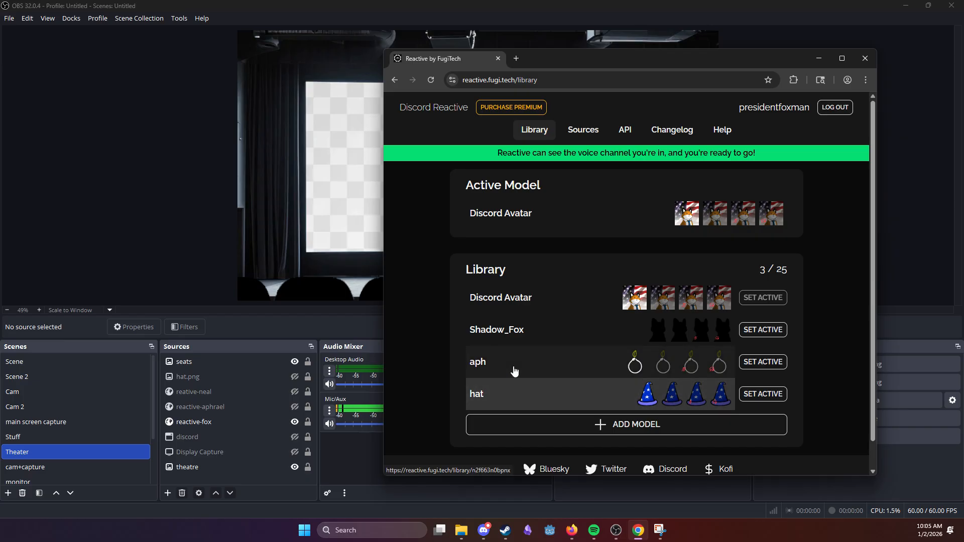
click(583, 129)
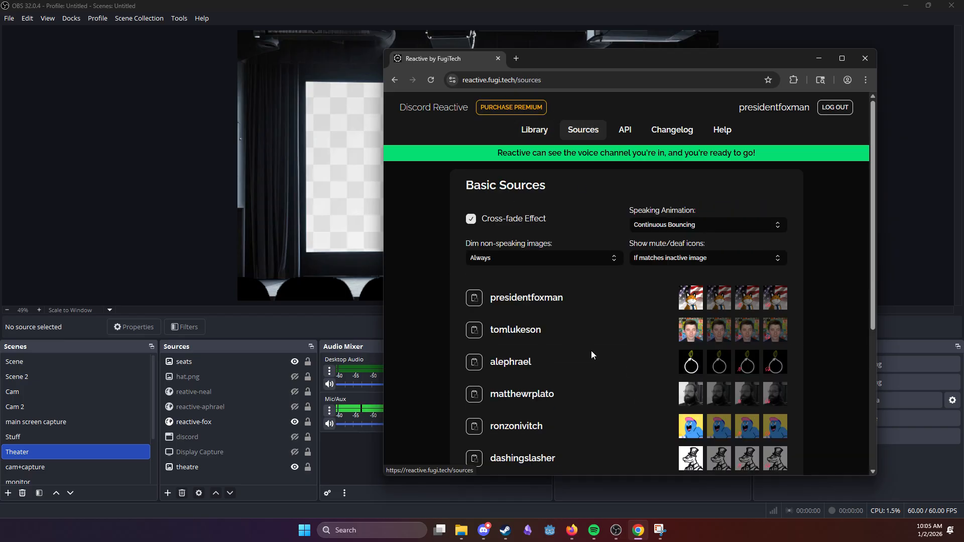
scroll(562, 382, down, 5)
click(521, 397)
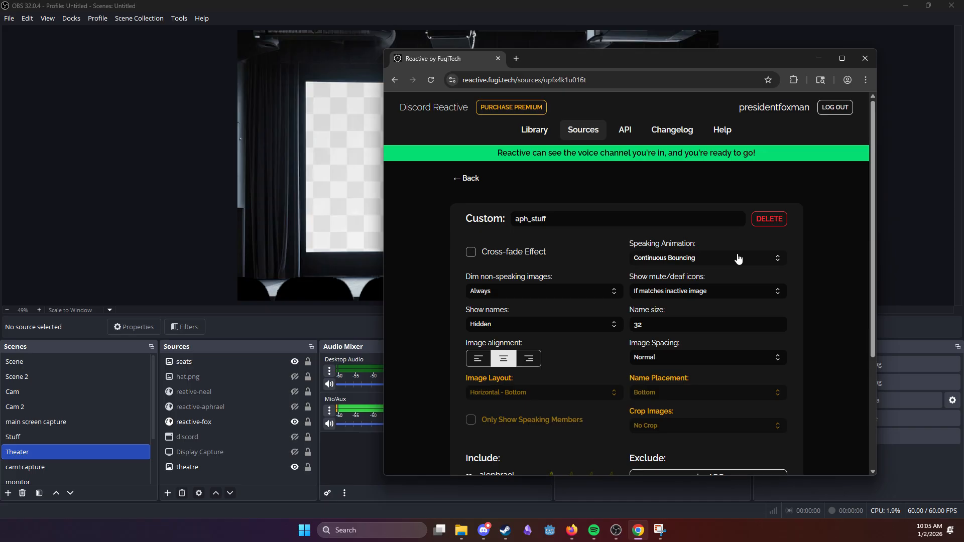
Step: Enable Cross-fade Effect for the aph_stuff custom source and review its layout, Include and Exclude settings
click(471, 251)
scroll(497, 381, down, 3)
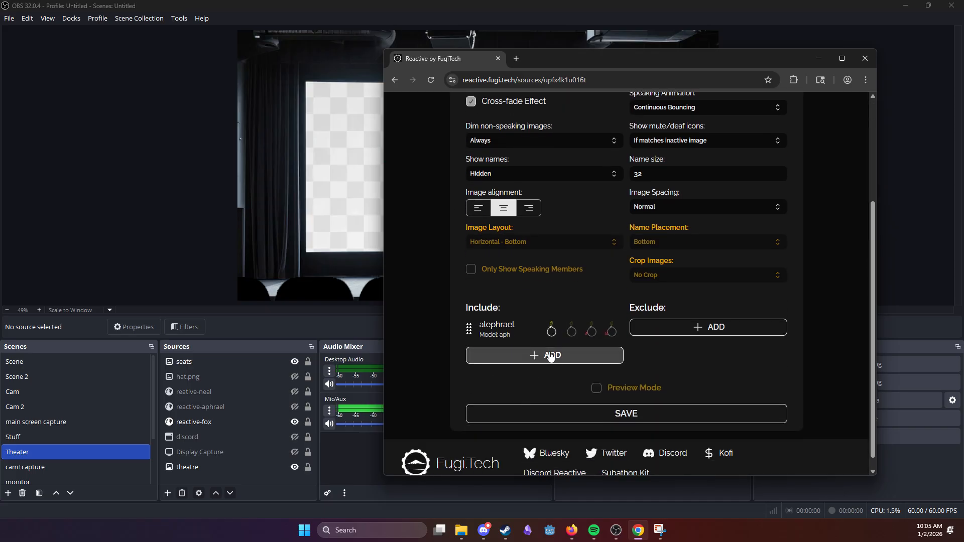
scroll(564, 359, up, 1)
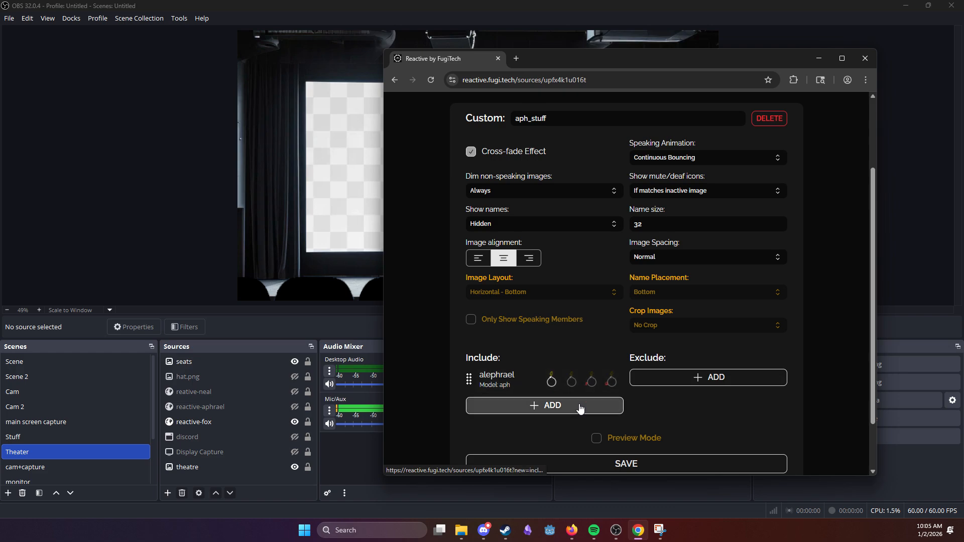
scroll(557, 386, up, 1)
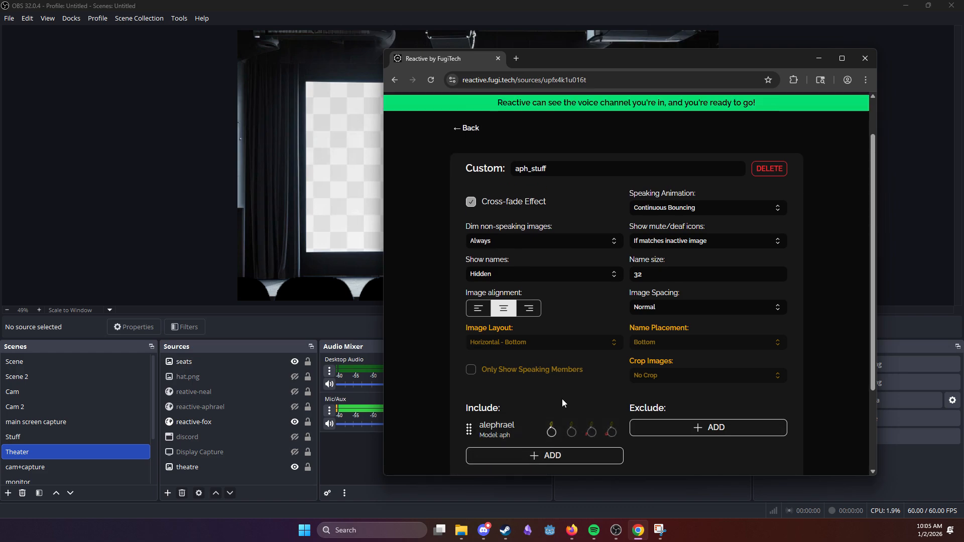
scroll(562, 398, down, 2)
Step: Review the Include choices for aph_stuff by user, by position and Everyone Else, and return to its settings
click(562, 355)
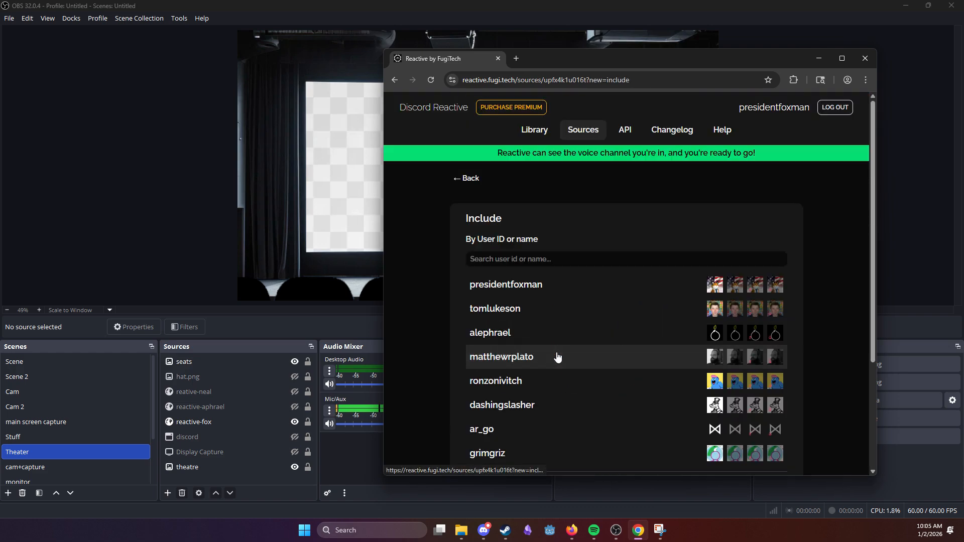
scroll(582, 347, down, 3)
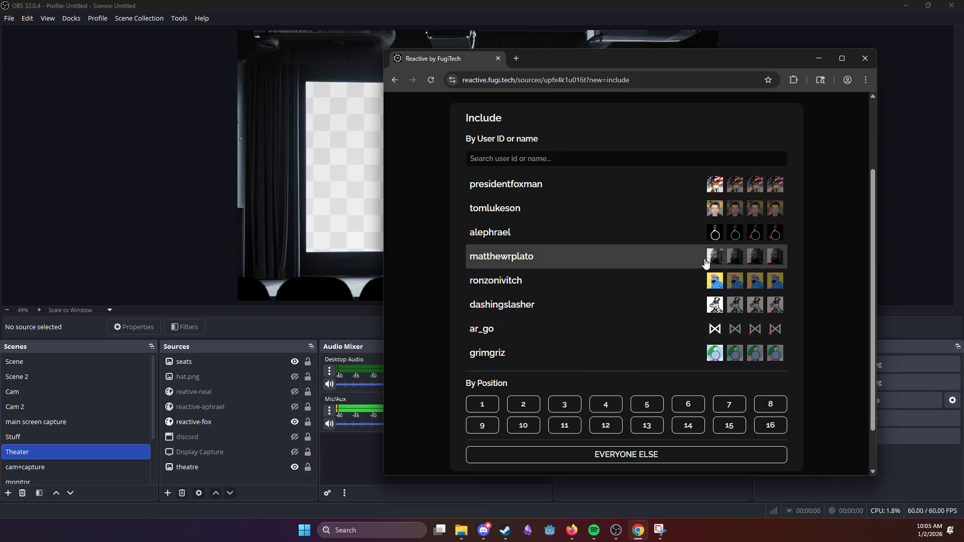
click(580, 244)
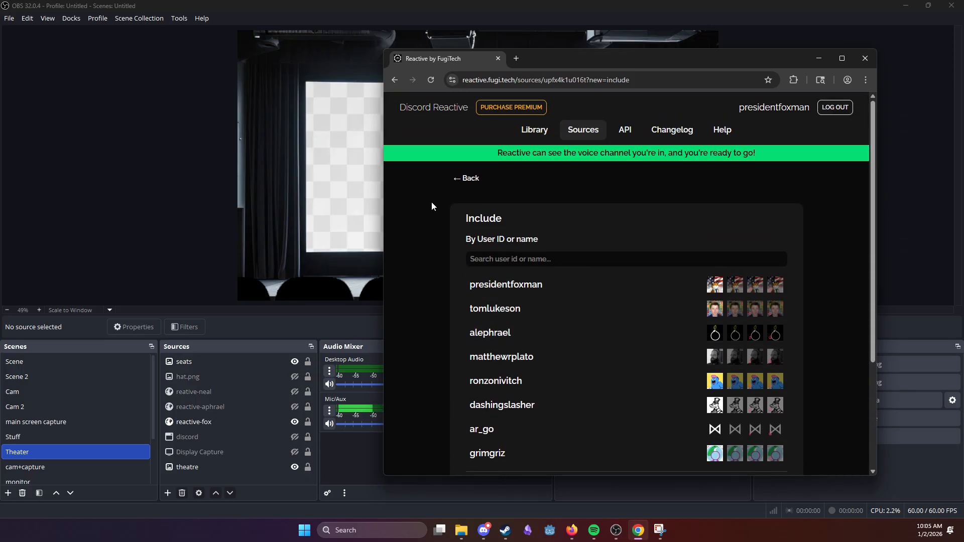
scroll(588, 327, down, 3)
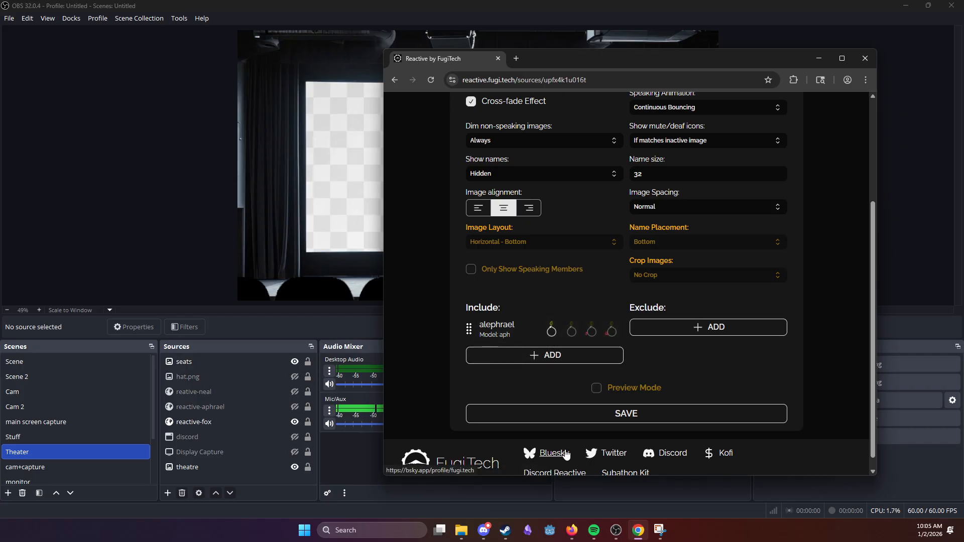
Step: Include the second listed member in aph_stuff to view the override model options, and delete that entry
click(547, 357)
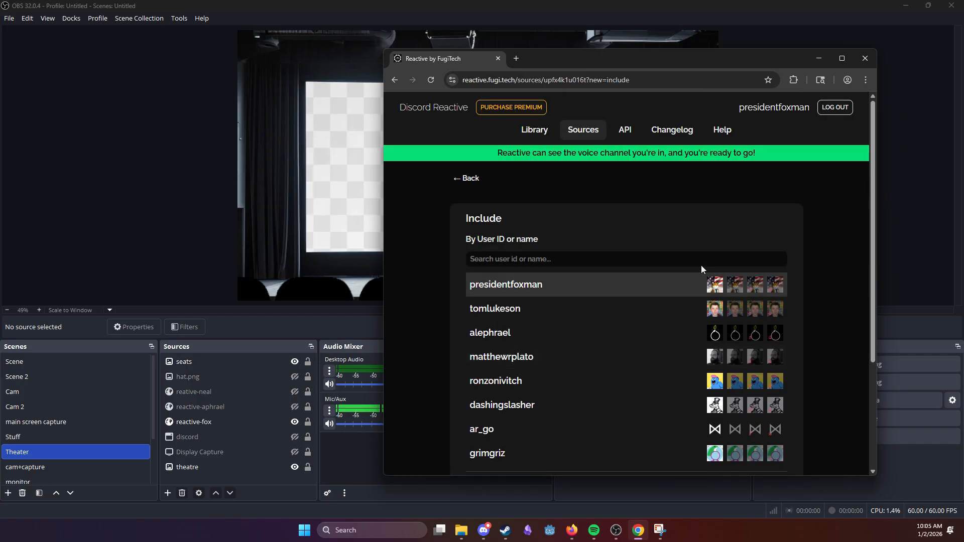
click(631, 309)
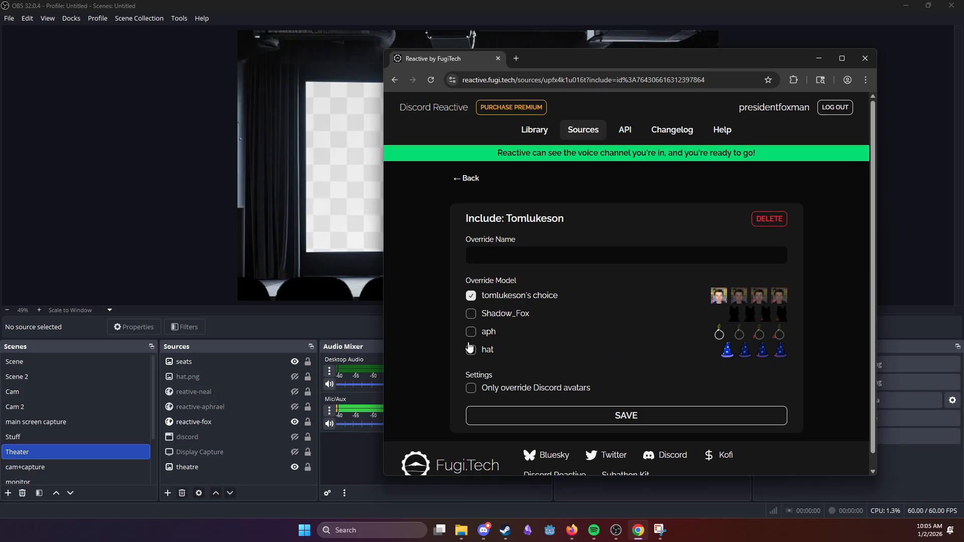
click(774, 217)
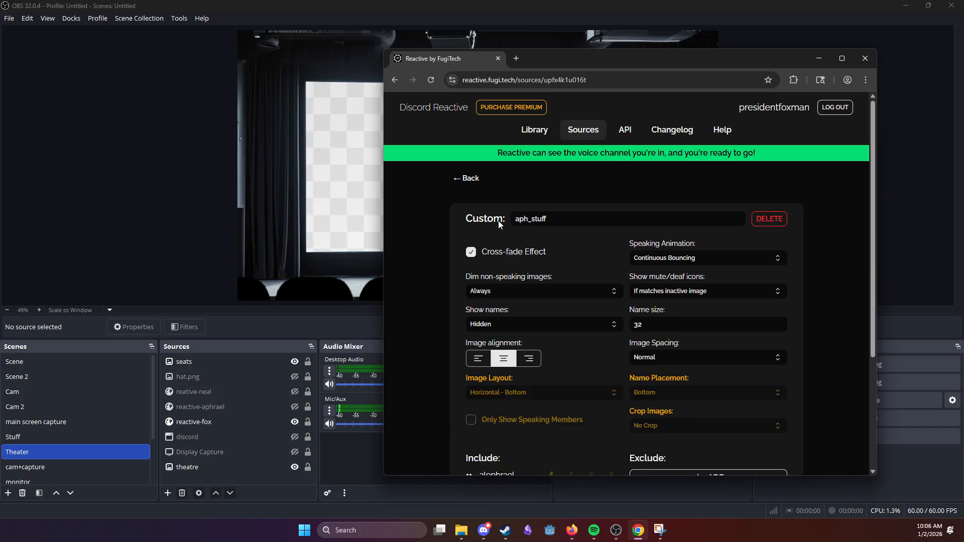
Step: Leave the aph_stuff settings and compare the Basic Sources and Custom Sources on the Sources page
click(481, 183)
scroll(516, 284, down, 5)
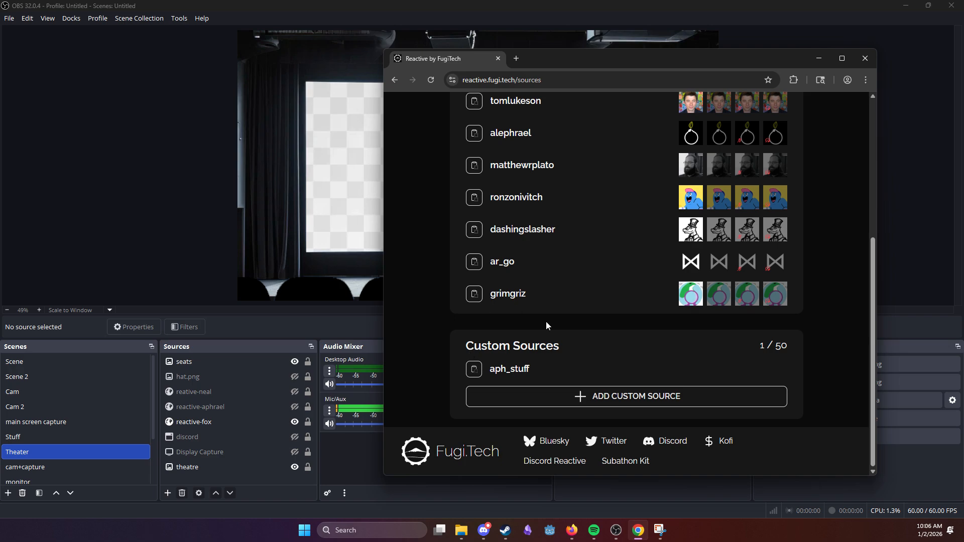
scroll(571, 339, up, 3)
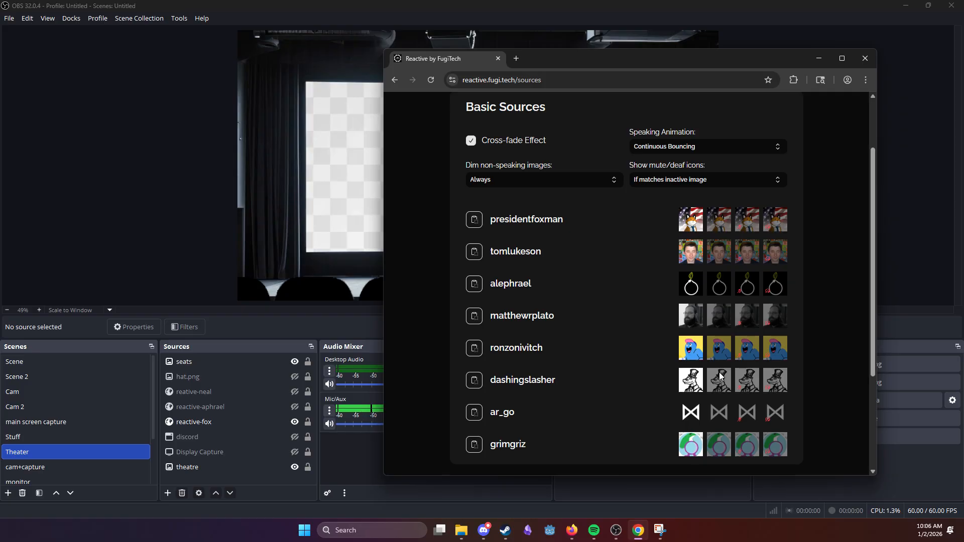
scroll(634, 382, up, 2)
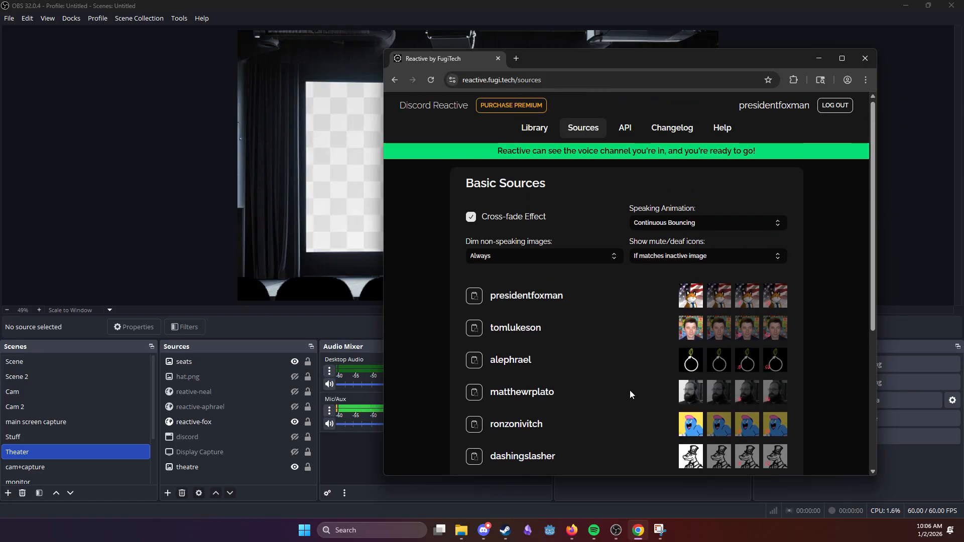
scroll(670, 329, down, 5)
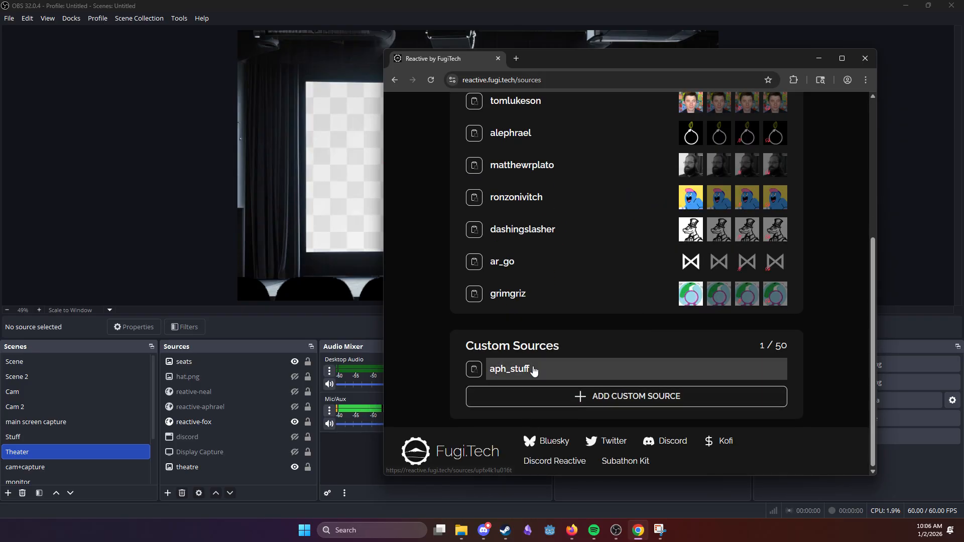
scroll(652, 301, up, 5)
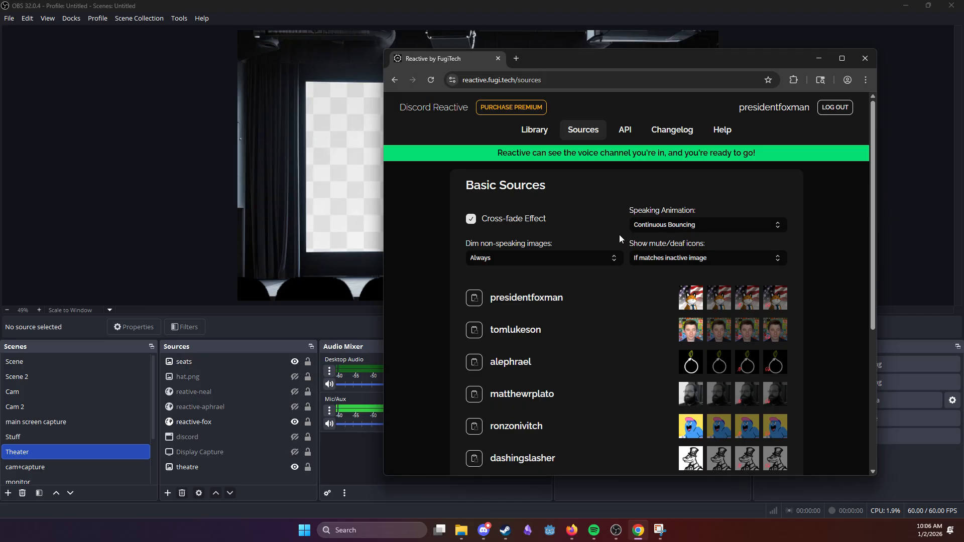
Step: Return to OBS and hide the reactive-fox and seats sources in the Theater scene
click(819, 59)
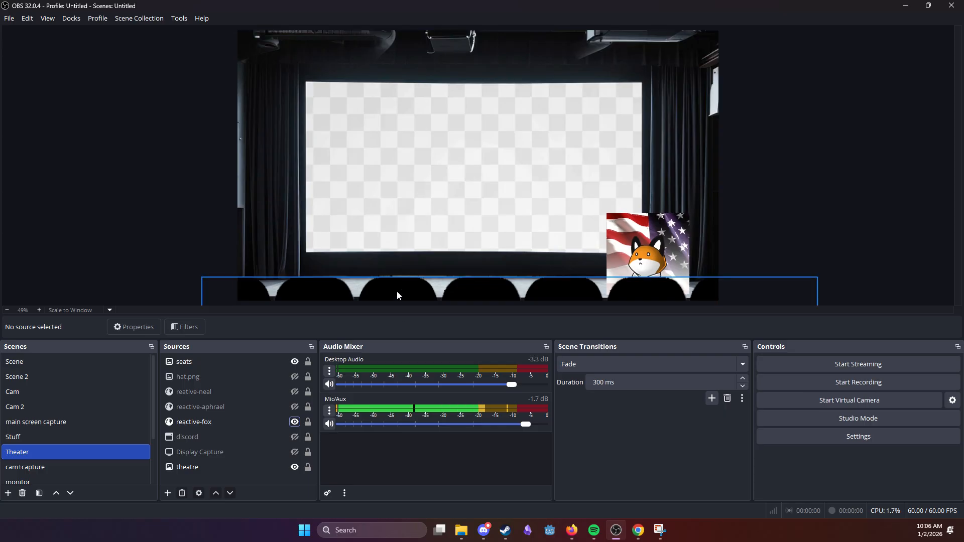
click(294, 423)
click(286, 363)
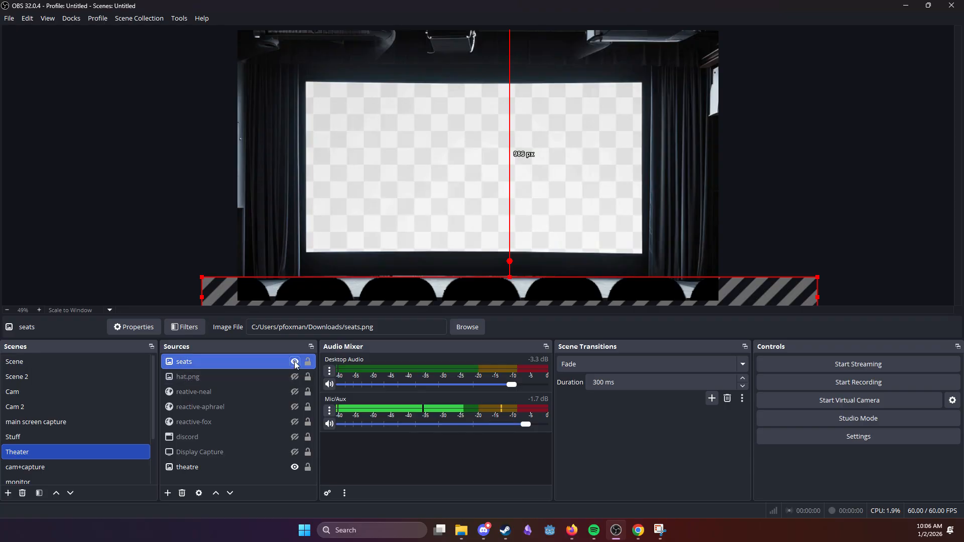
click(294, 362)
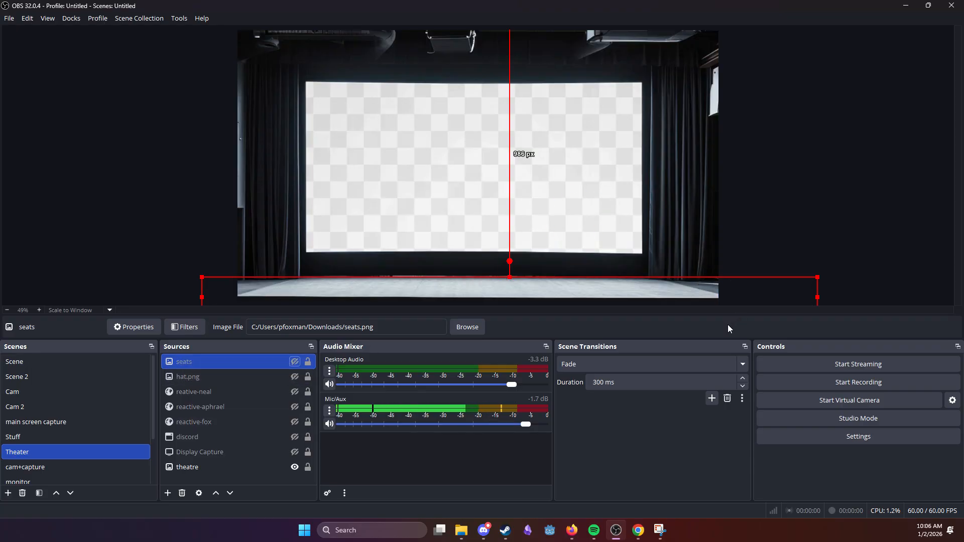
Step: Show the Display Capture source over the theatre image and raise its lower edge to about 177 px above the canvas bottom
click(232, 463)
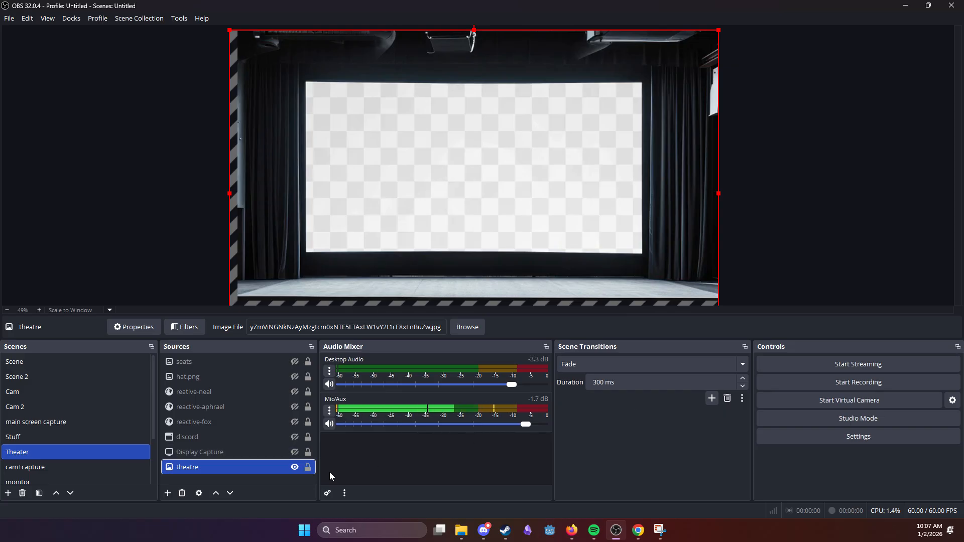
click(295, 452)
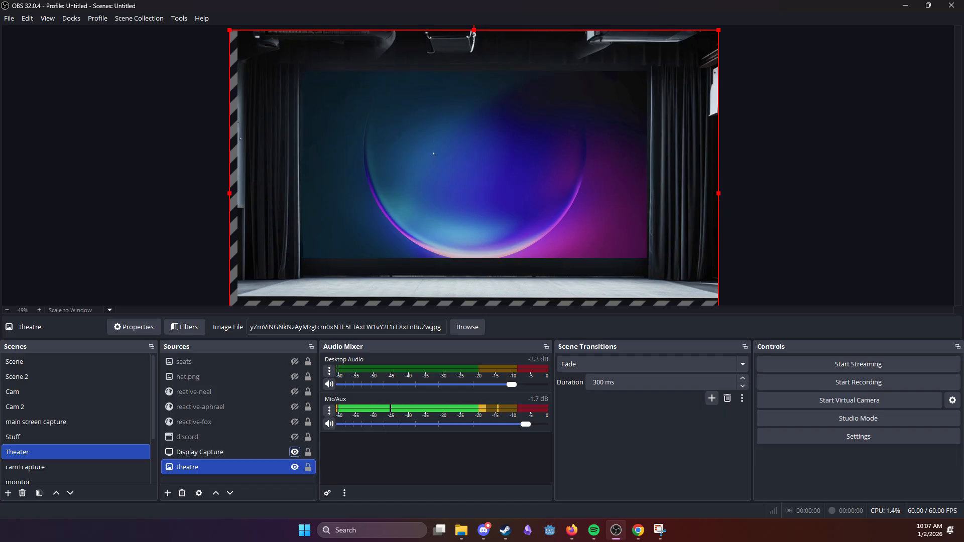
click(438, 131)
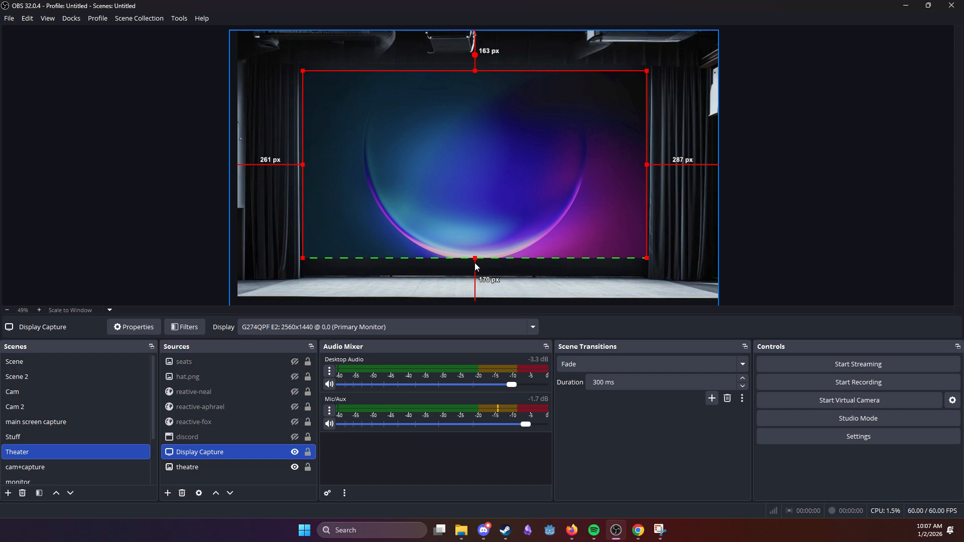
mouse_move(475, 258)
mouse_down()
mouse_move(475, 279)
mouse_move(475, 257)
mouse_up()
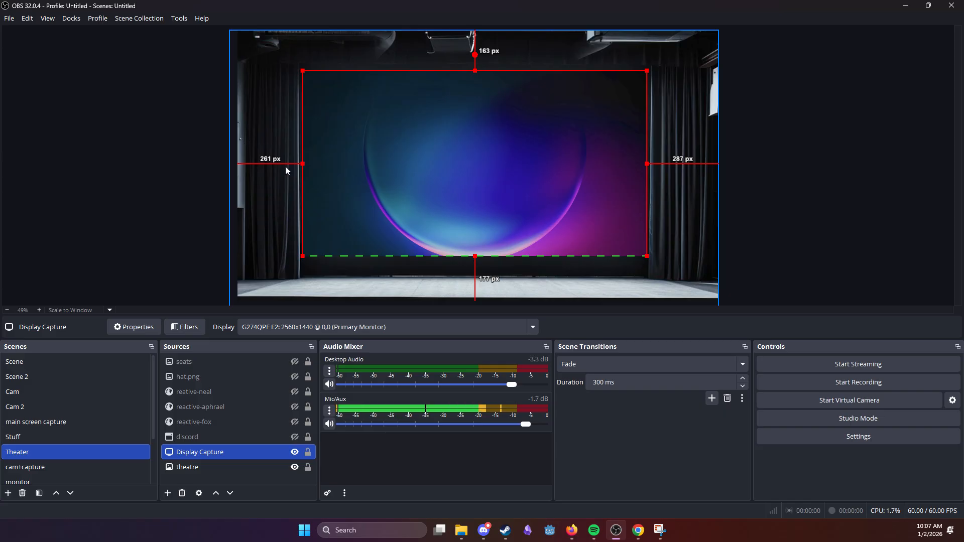
Step: Crop the Display Capture's left, top and right edges and scale it slightly, leaving canvas margins of about 268, 198, 307 and 180 px (left, top, right, bottom)
mouse_move(303, 162)
mouse_down()
mouse_move(387, 163)
mouse_move(304, 172)
mouse_up()
drag(475, 70, 472, 77)
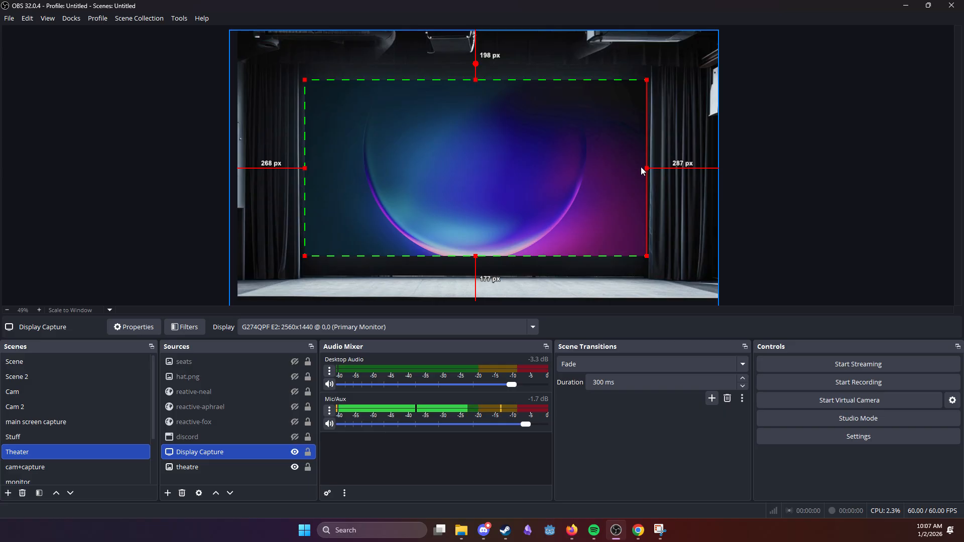
drag(646, 167, 642, 167)
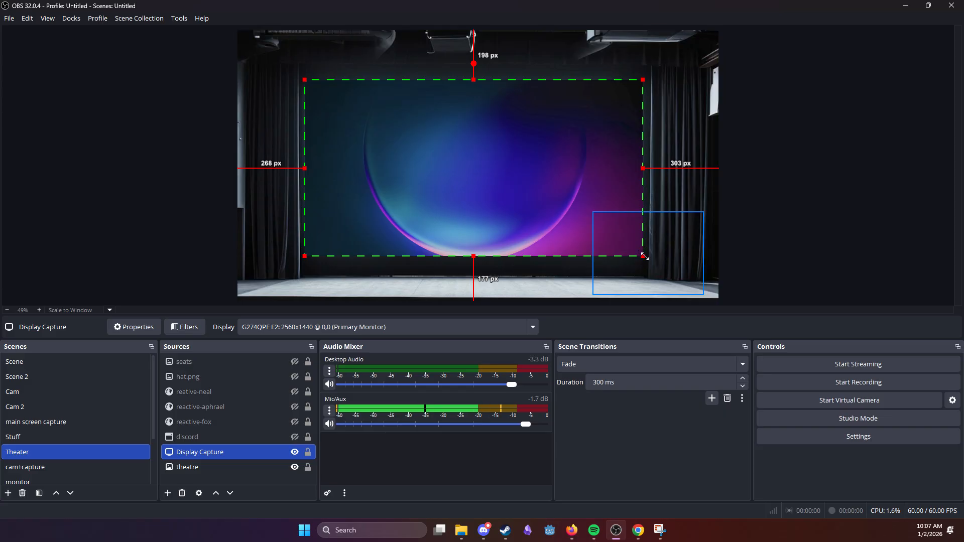
drag(643, 256, 620, 262)
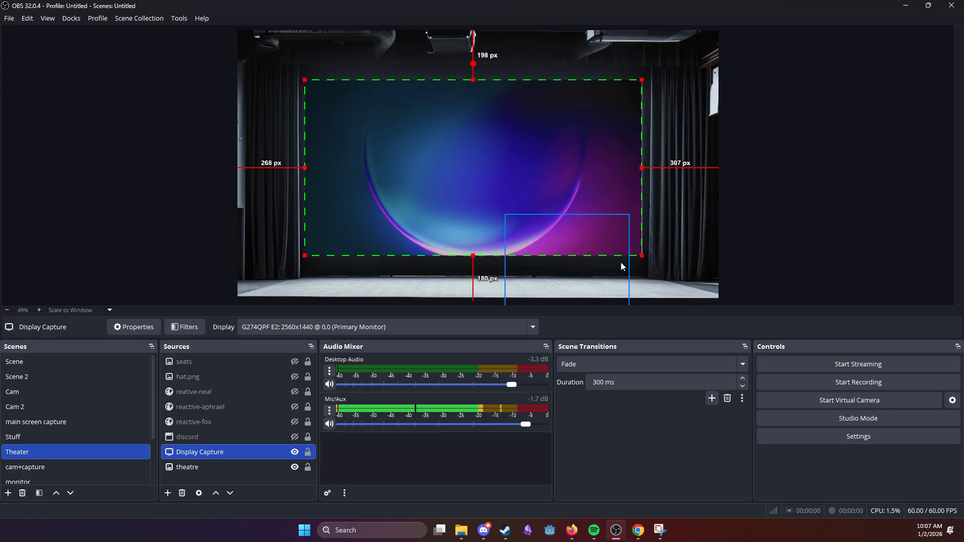
Step: Show the reactive-fox and seats sources in front of the display capture, and leave no source selected
click(298, 423)
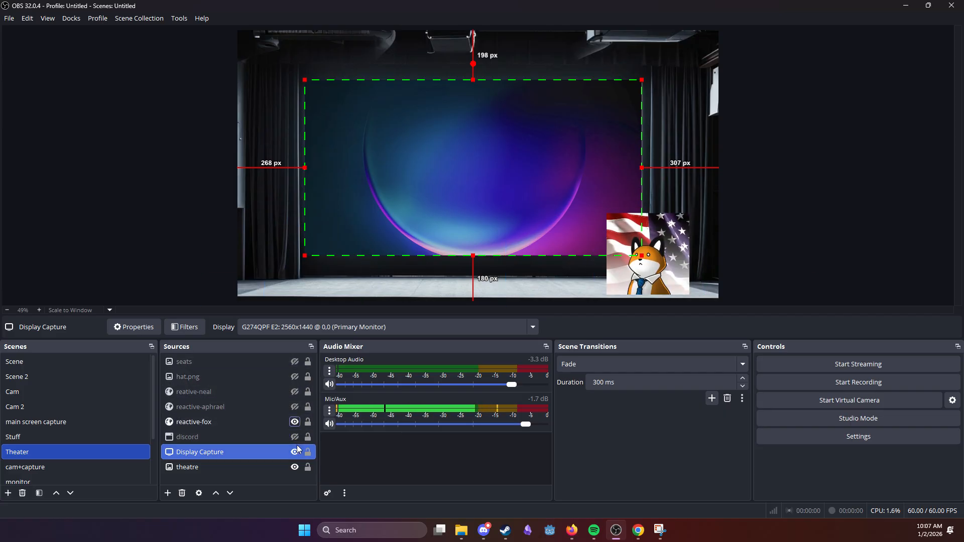
click(294, 361)
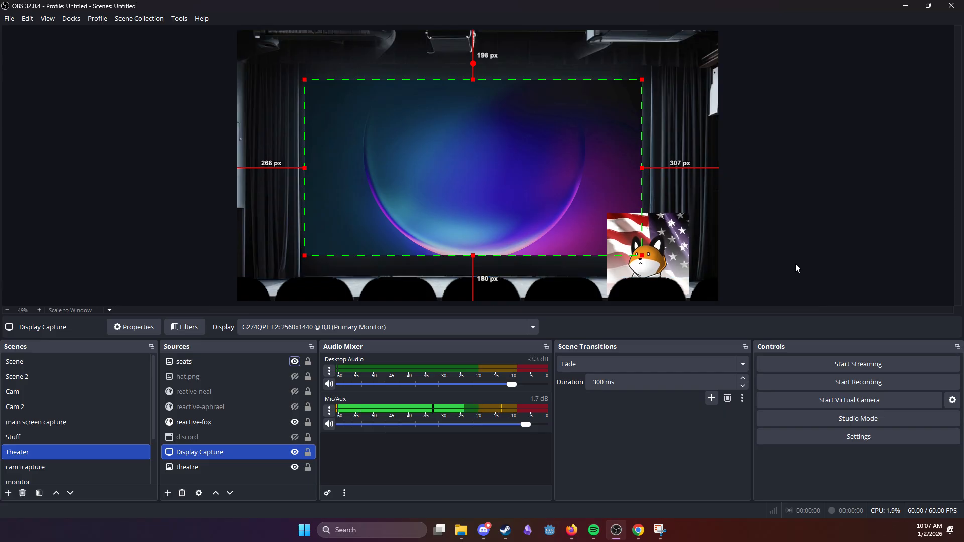
click(796, 228)
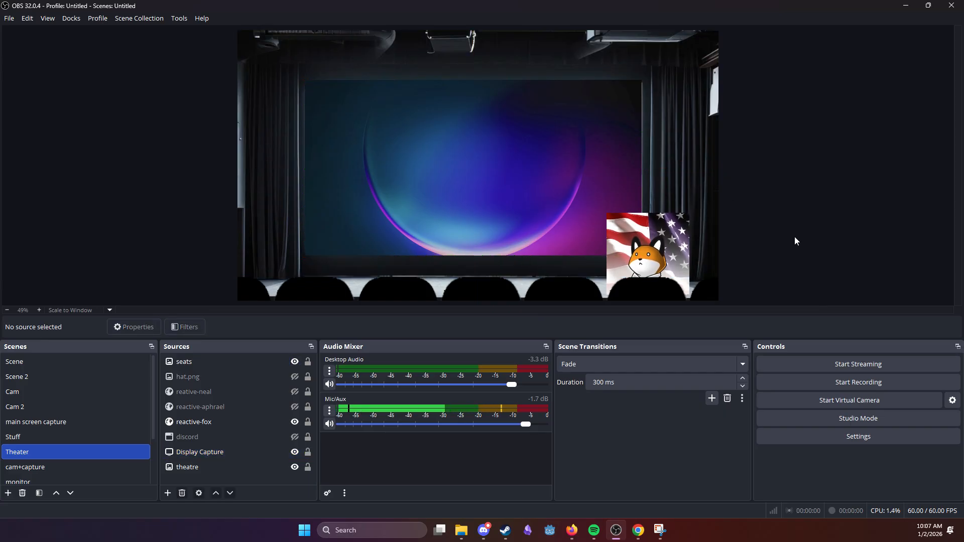